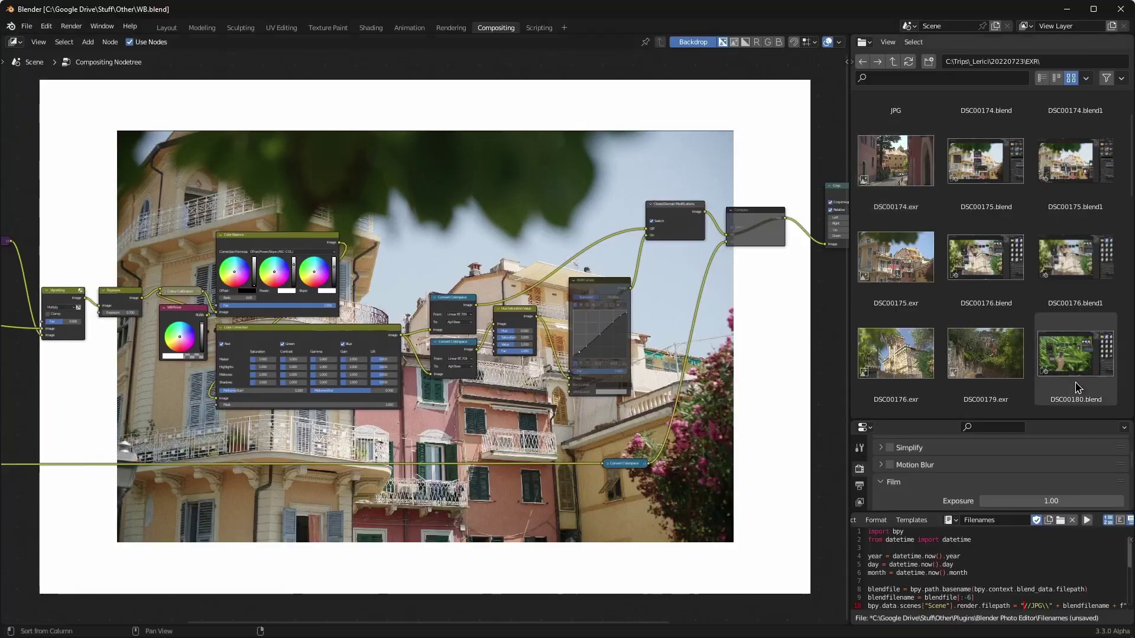
scroll(515, 378, down, 3)
scroll(516, 379, left, 5)
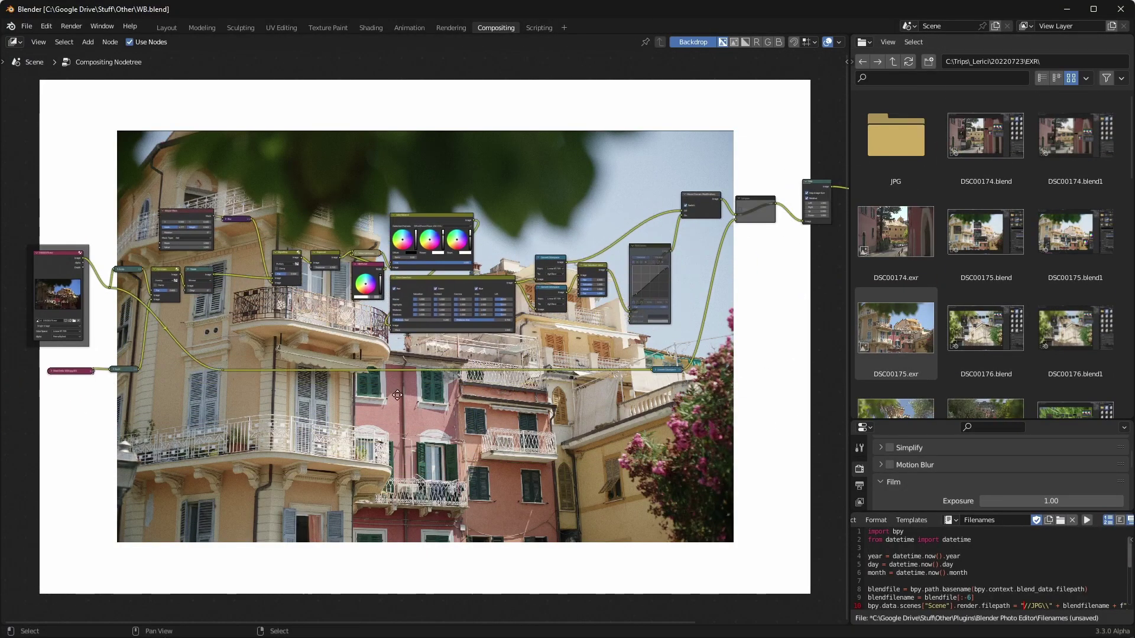
scroll(159, 360, right, 3)
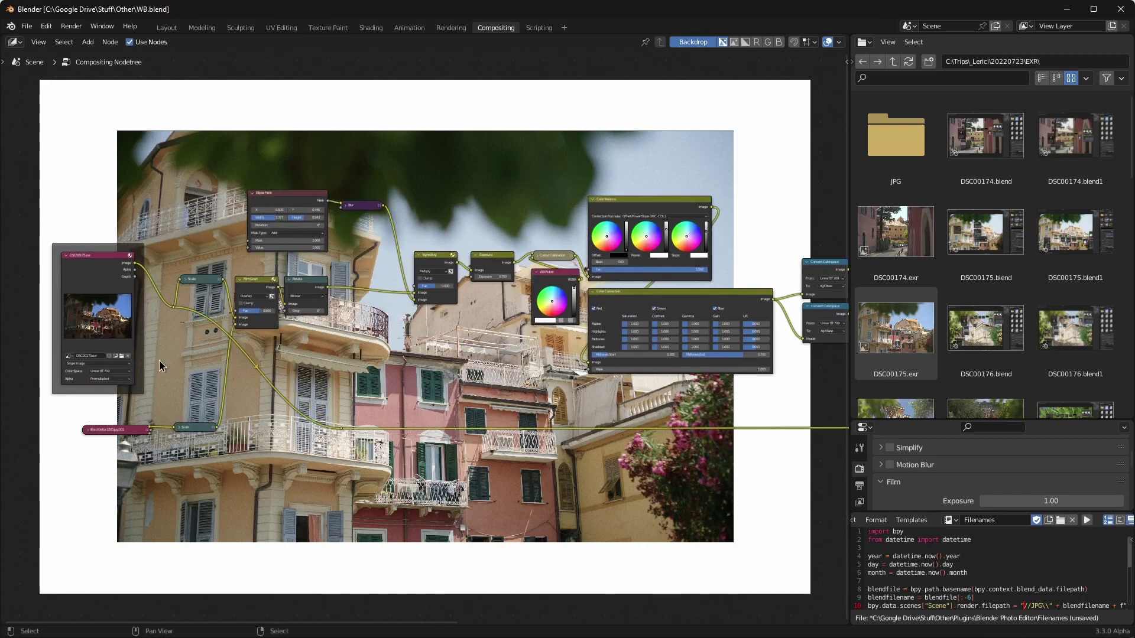
scroll(354, 315, up, 6)
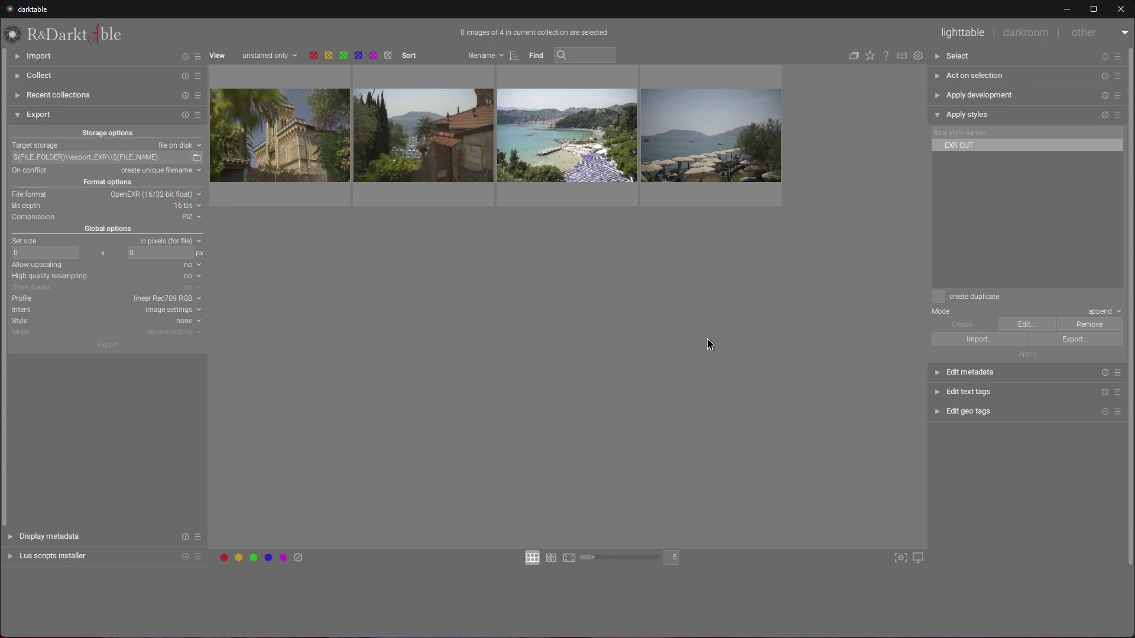
Export all four images in the collection as 16-bit OpenEXR and check the files in the export_EXR folder.
key(ctrl+a)
click(151, 345)
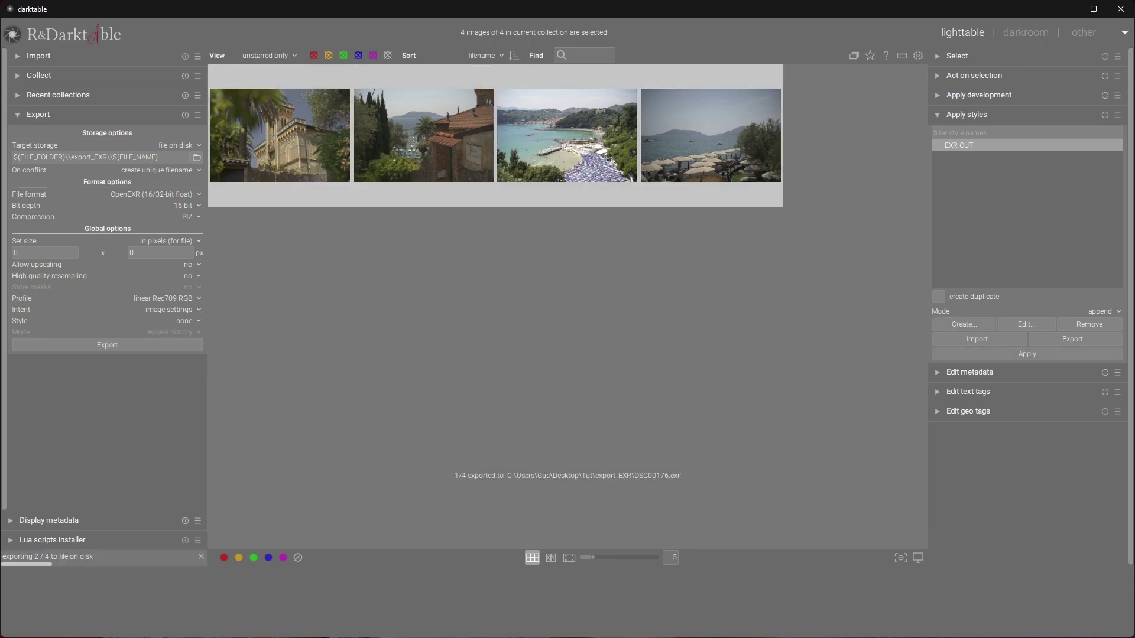
key(alt+Tab)
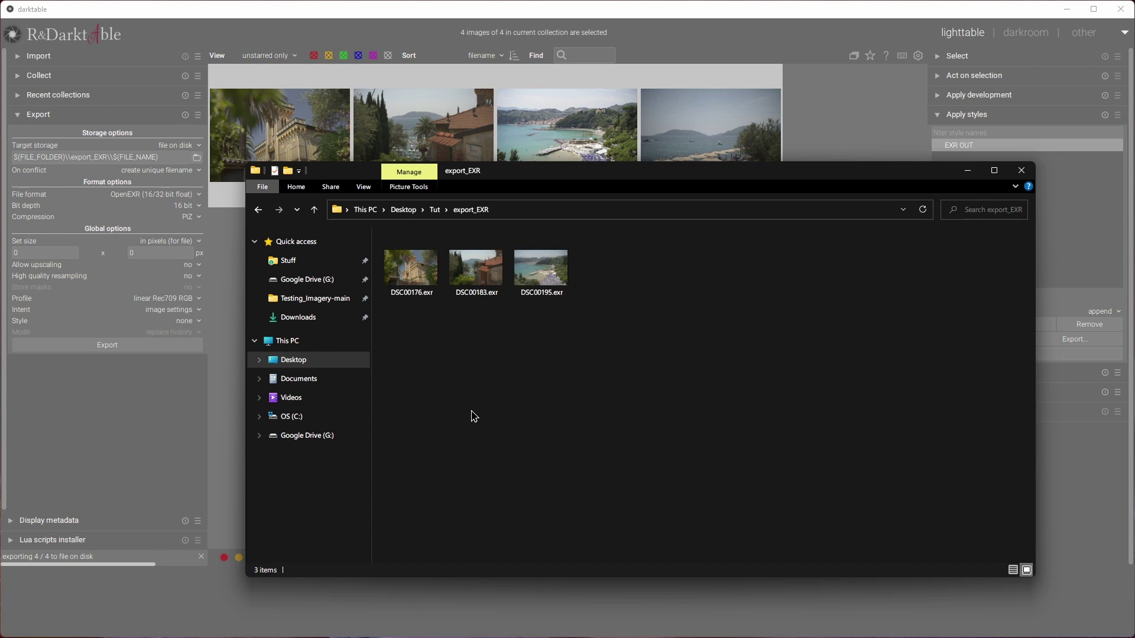
key(alt+Tab)
click(498, 416)
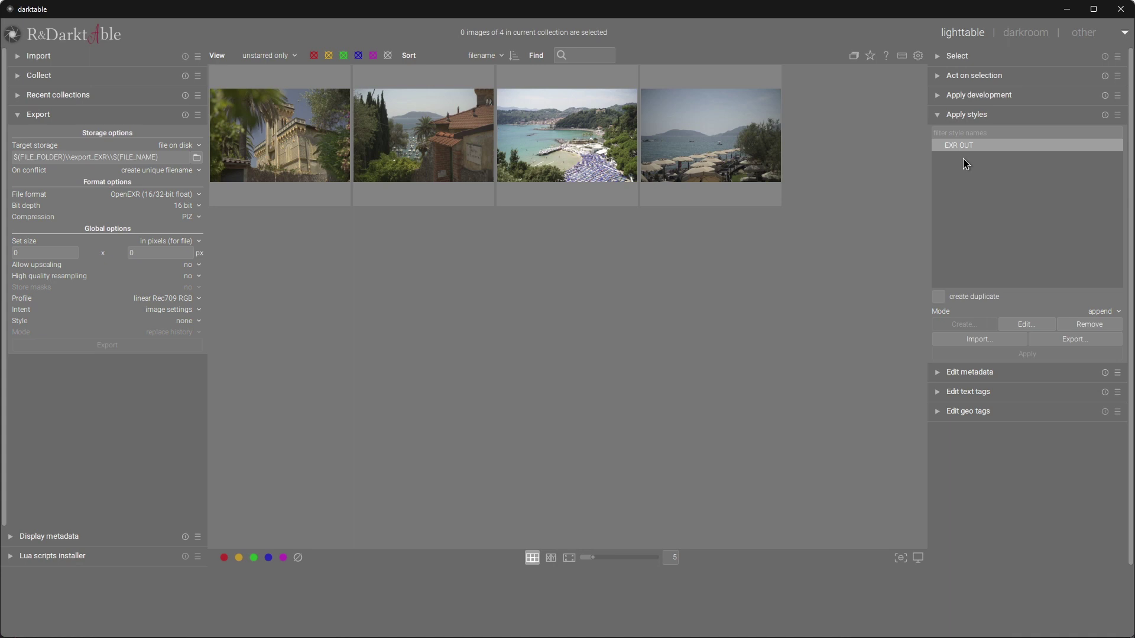
View the presets available for the Export module.
key(ctrl)
key(ctrl)
click(199, 116)
key(ctrl)
key(ctrl)
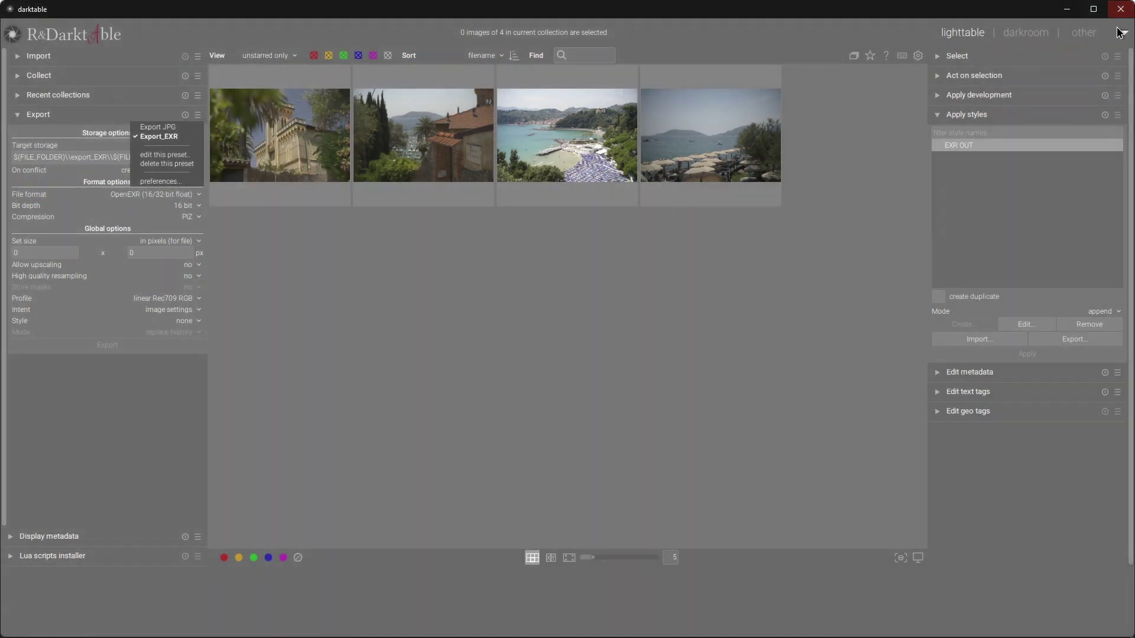
click(417, 164)
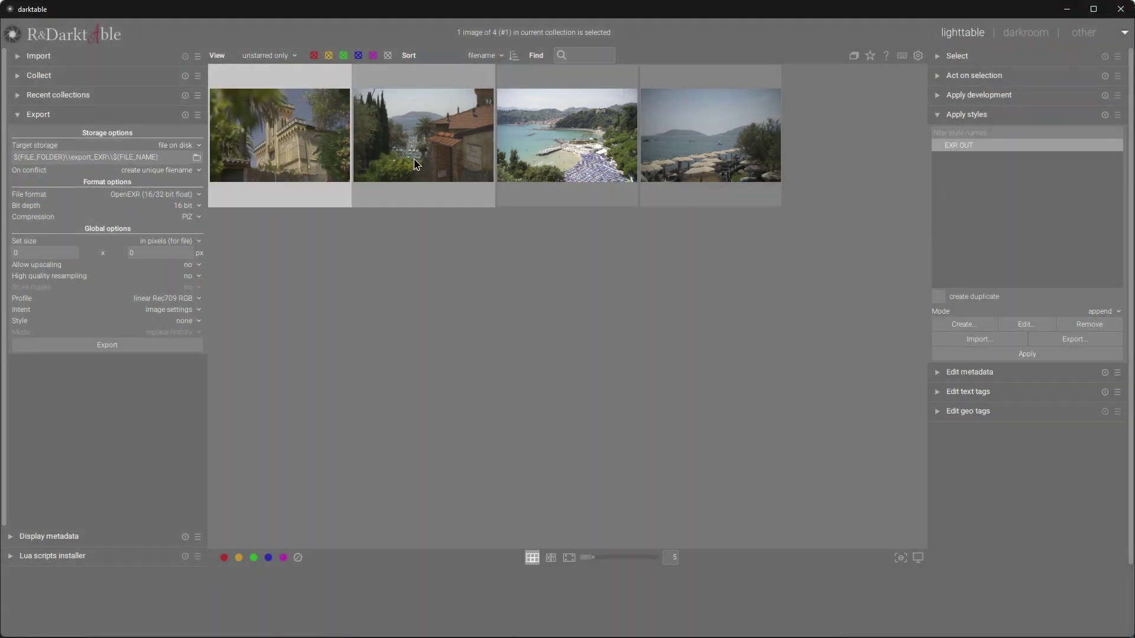
click(593, 406)
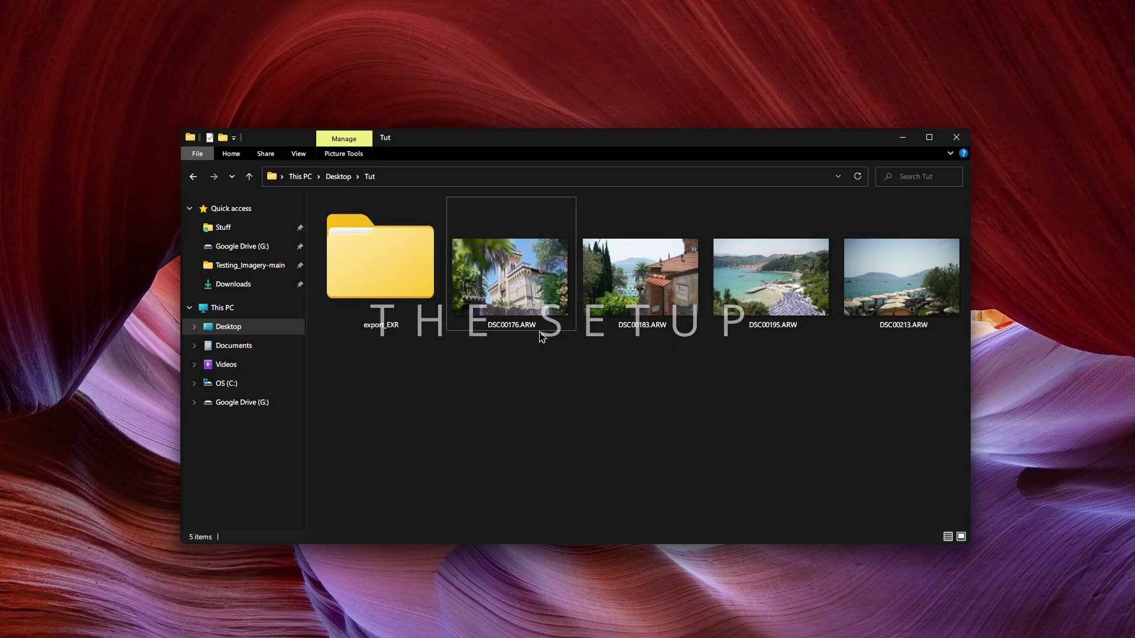
Compare the file size of DSC00176.ARW with DSC00176.exr in the export_EXR folder.
click(535, 325)
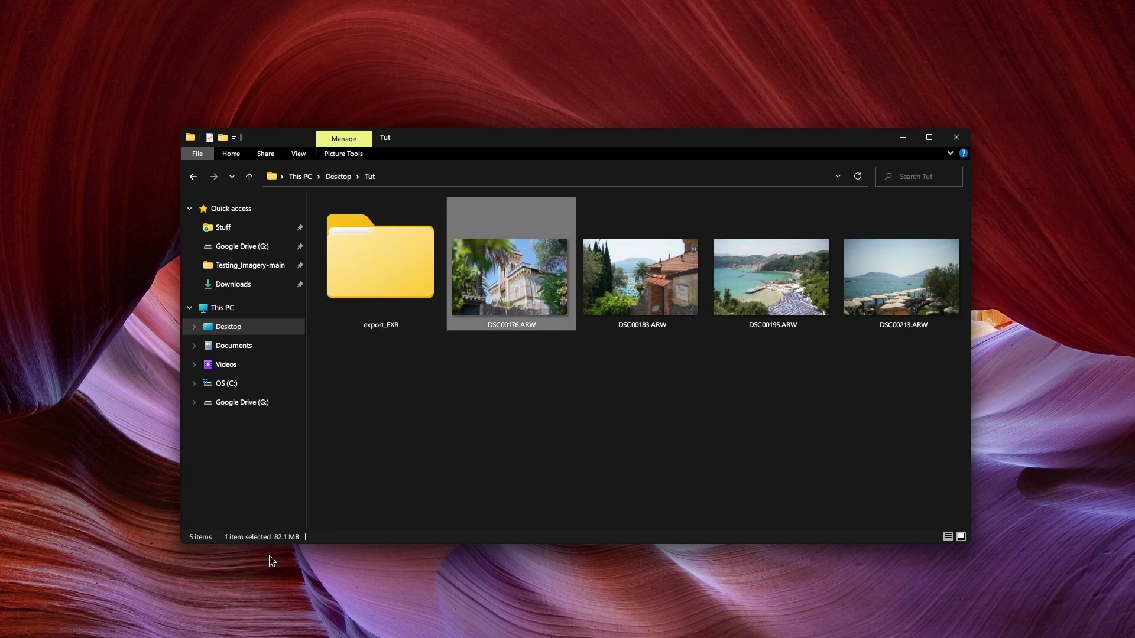
click(405, 275)
double_click(405, 275)
click(326, 251)
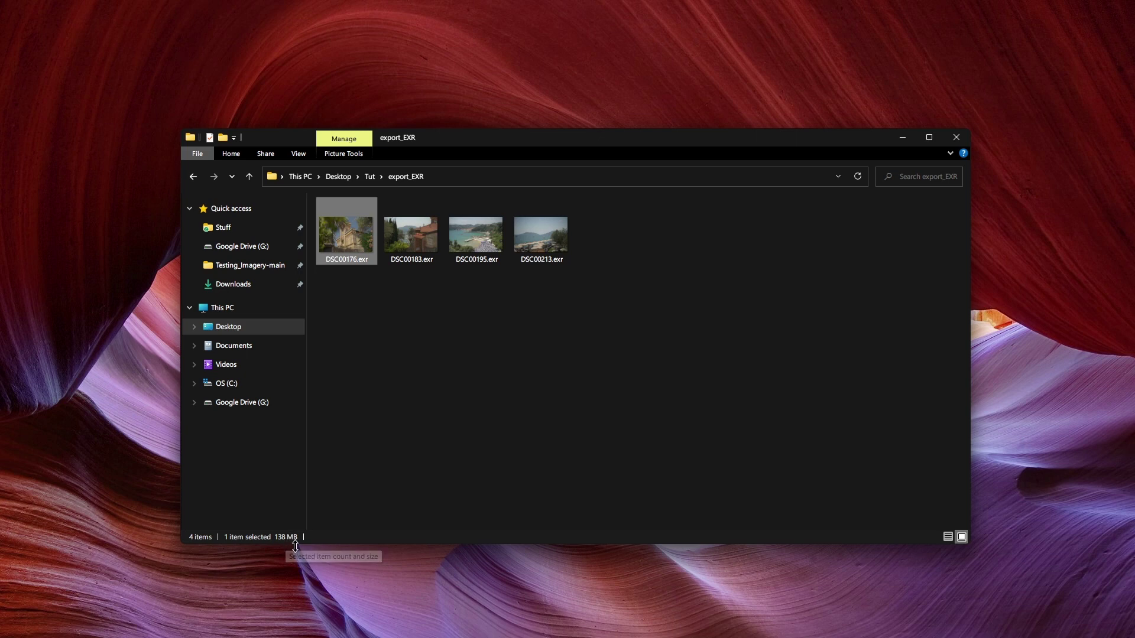
click(398, 481)
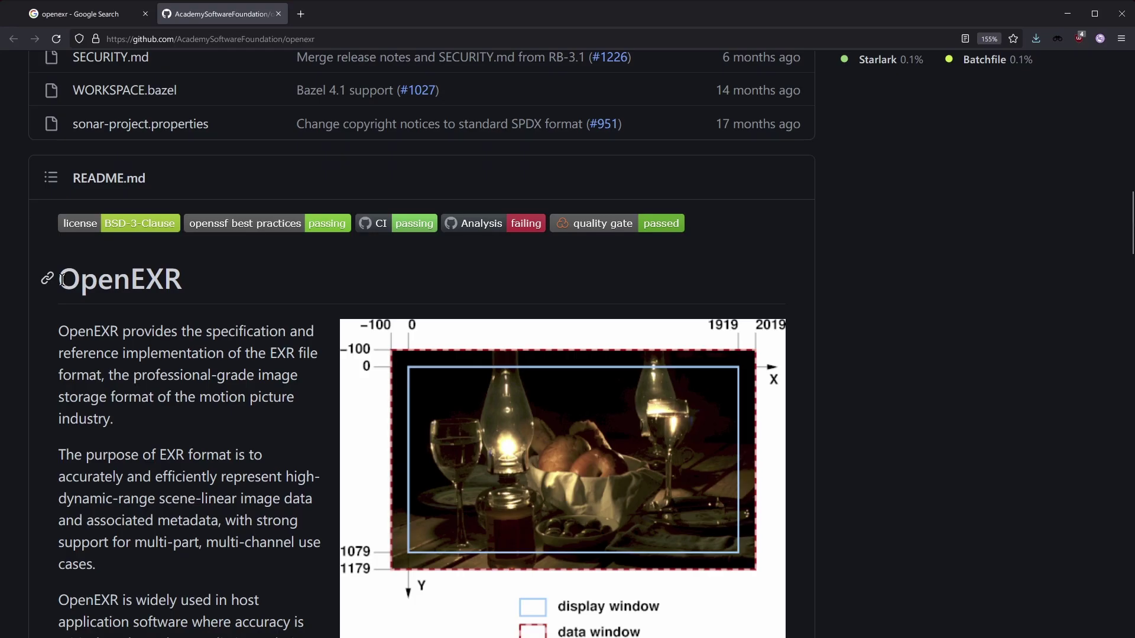
Read the OpenEXR README on GitHub for the format's purpose and history.
mouse_move(59, 280)
mouse_down()
mouse_move(131, 283)
mouse_move(61, 287)
mouse_up()
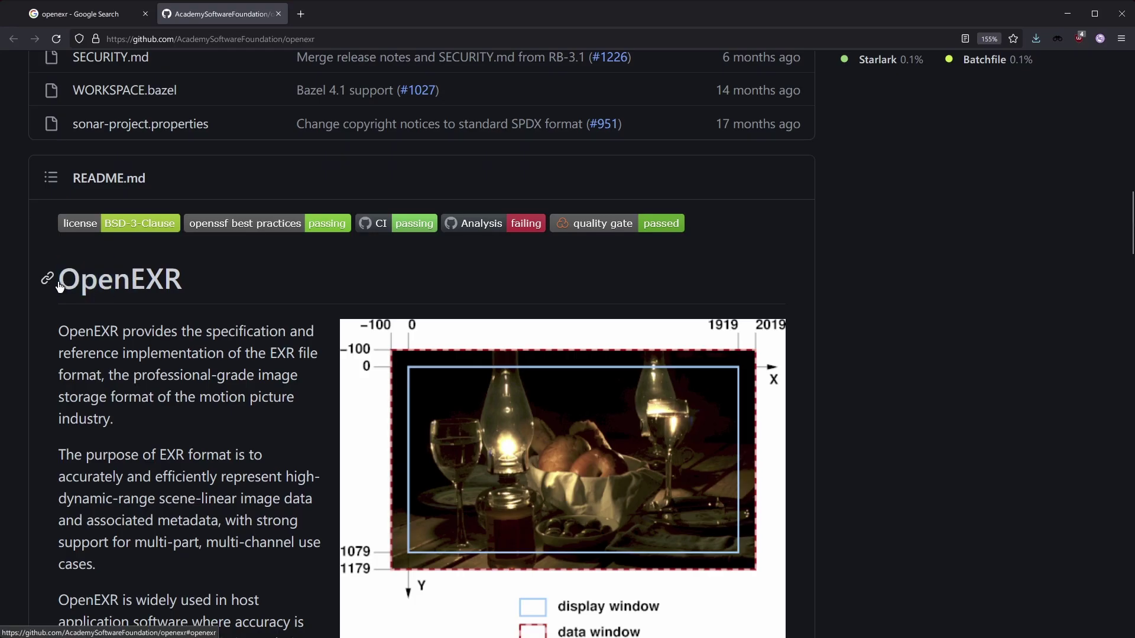
scroll(73, 201, down, 5)
drag(59, 193, 381, 195)
click(389, 219)
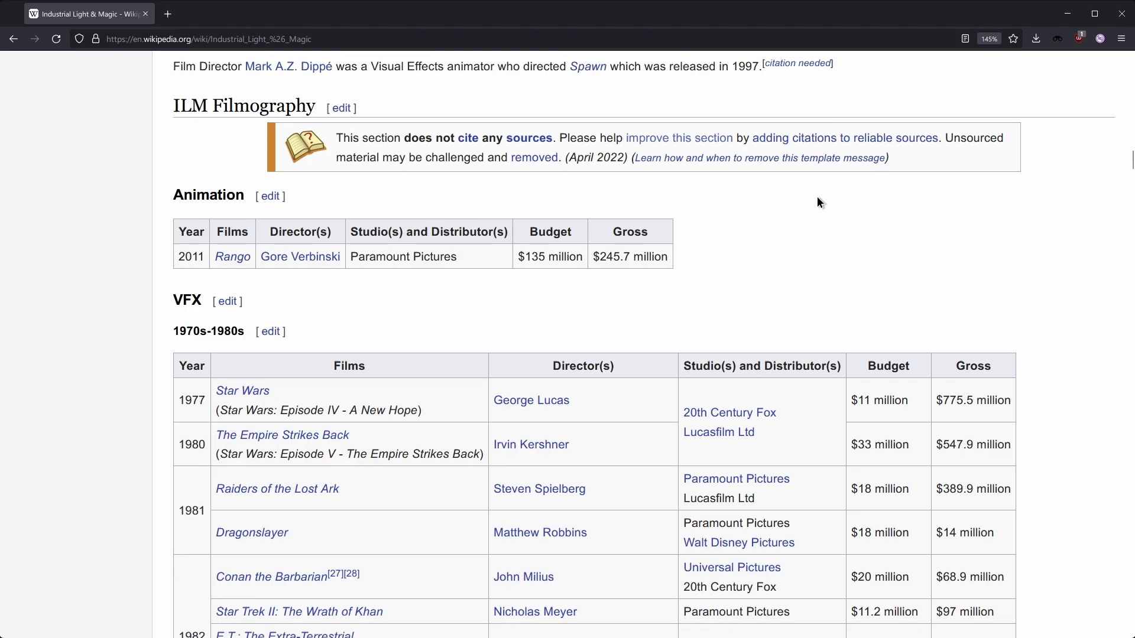
Look through the ILM filmography tables on Wikipedia's Industrial Light & Magic page.
scroll(816, 196, down, 15)
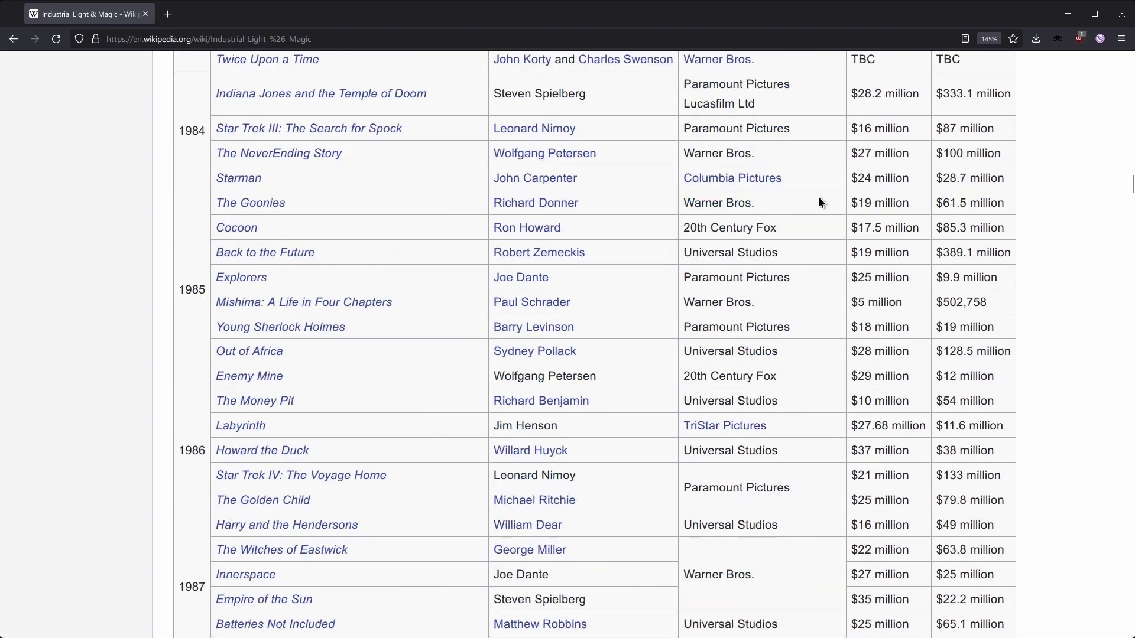
scroll(818, 197, down, 20)
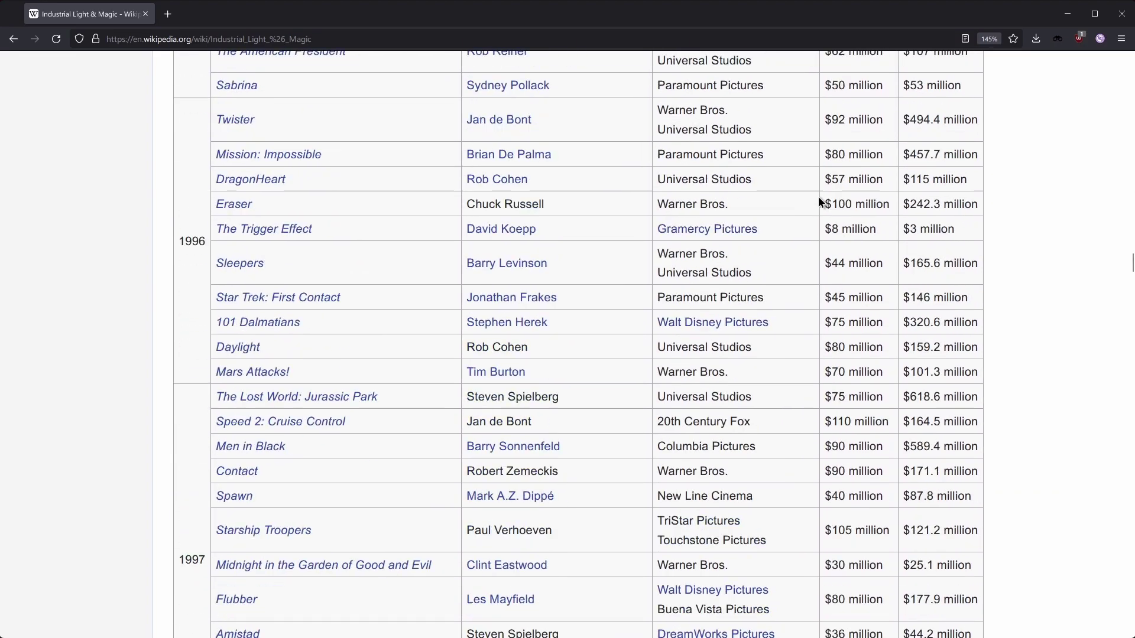
scroll(818, 197, down, 20)
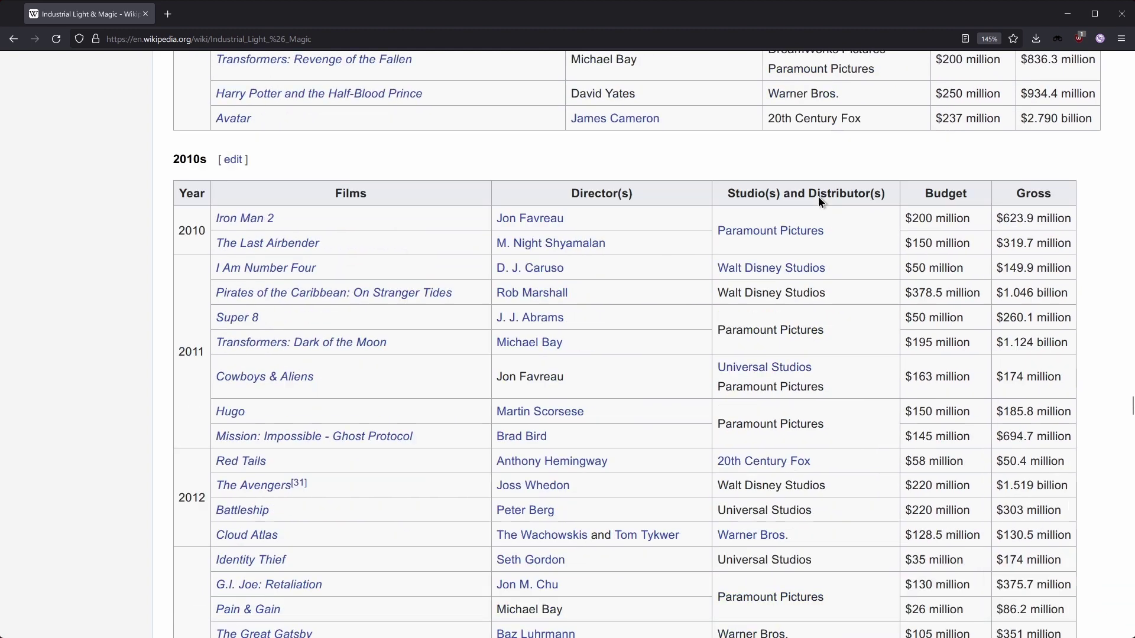
scroll(818, 201, down, 15)
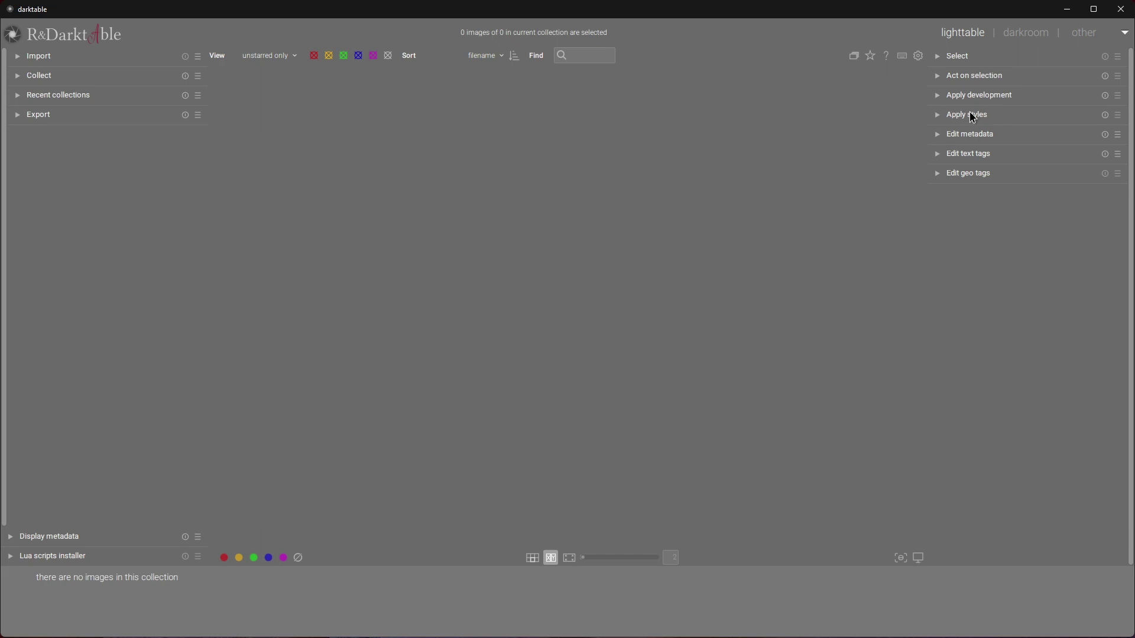
Expand the Apply styles module and view its style import dialog without importing anything.
click(954, 117)
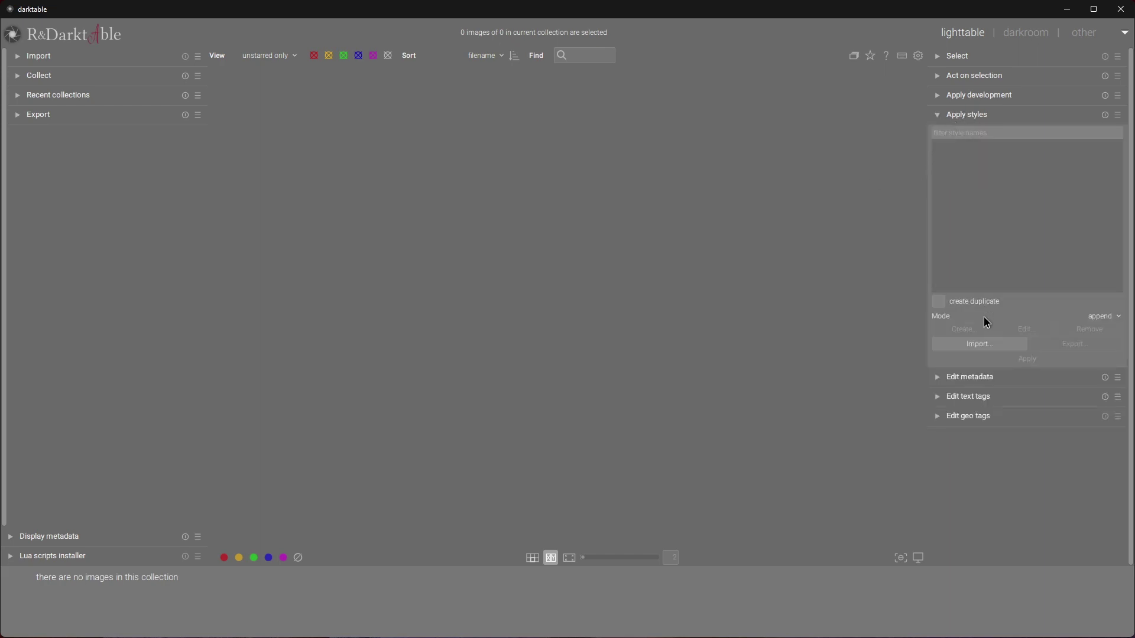
click(981, 344)
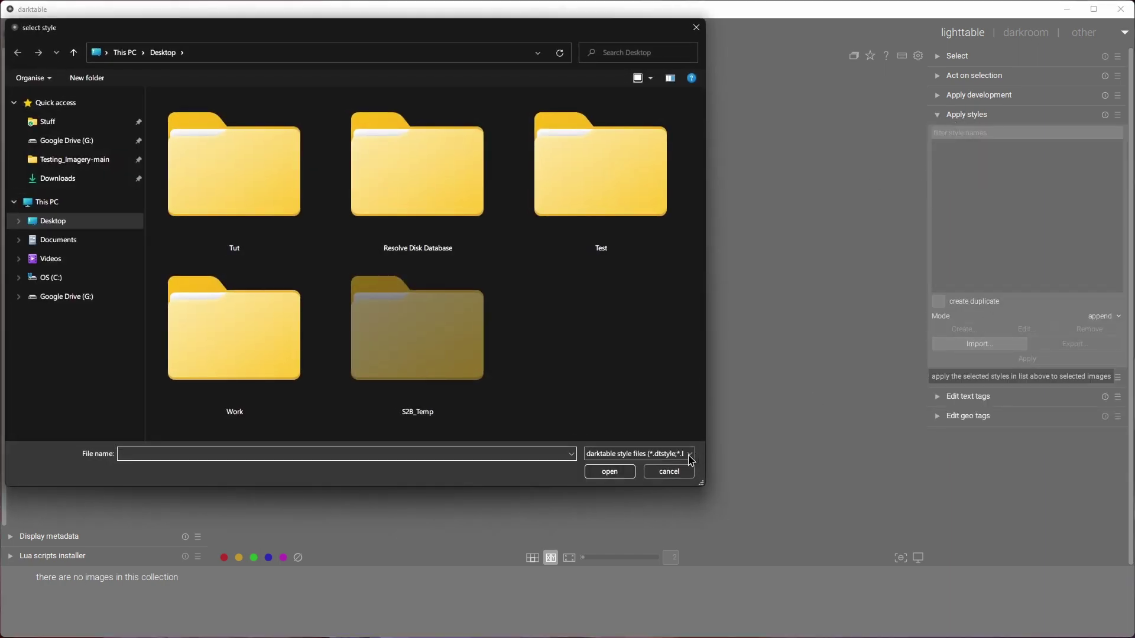
click(664, 473)
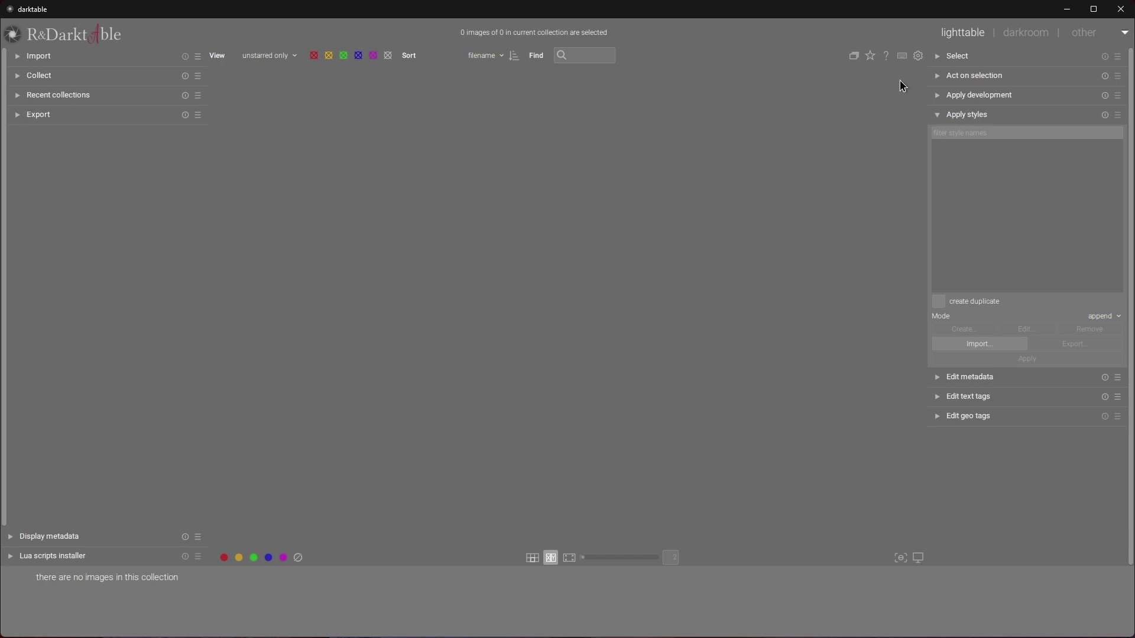
Review the presets preferences and the auto-apply chromatic adaptation default in the processing preferences.
click(918, 55)
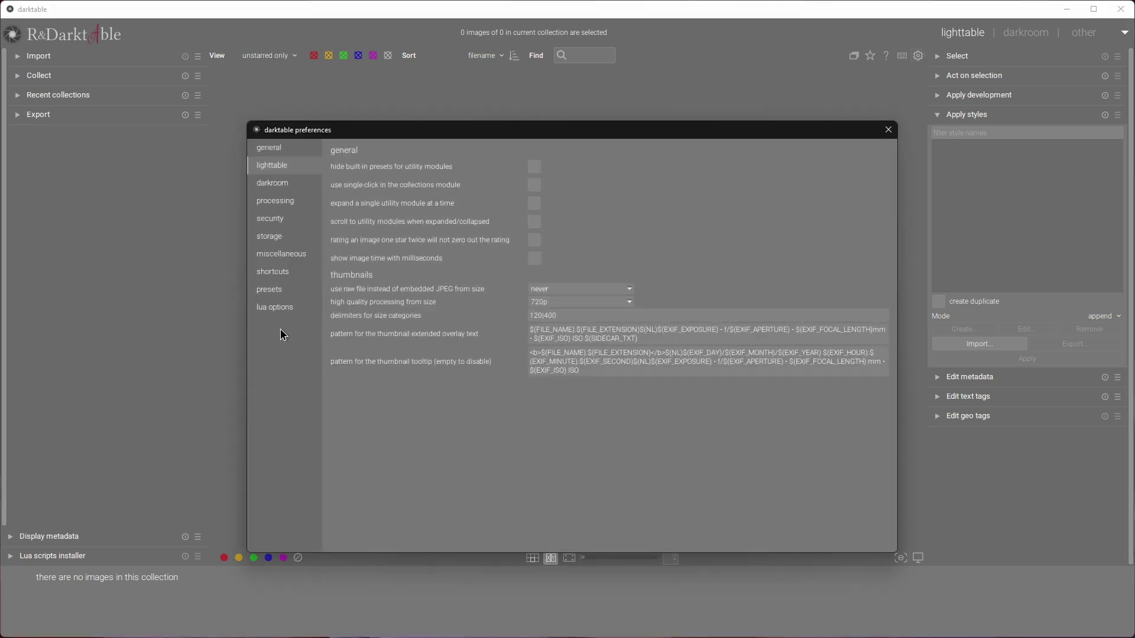
click(281, 289)
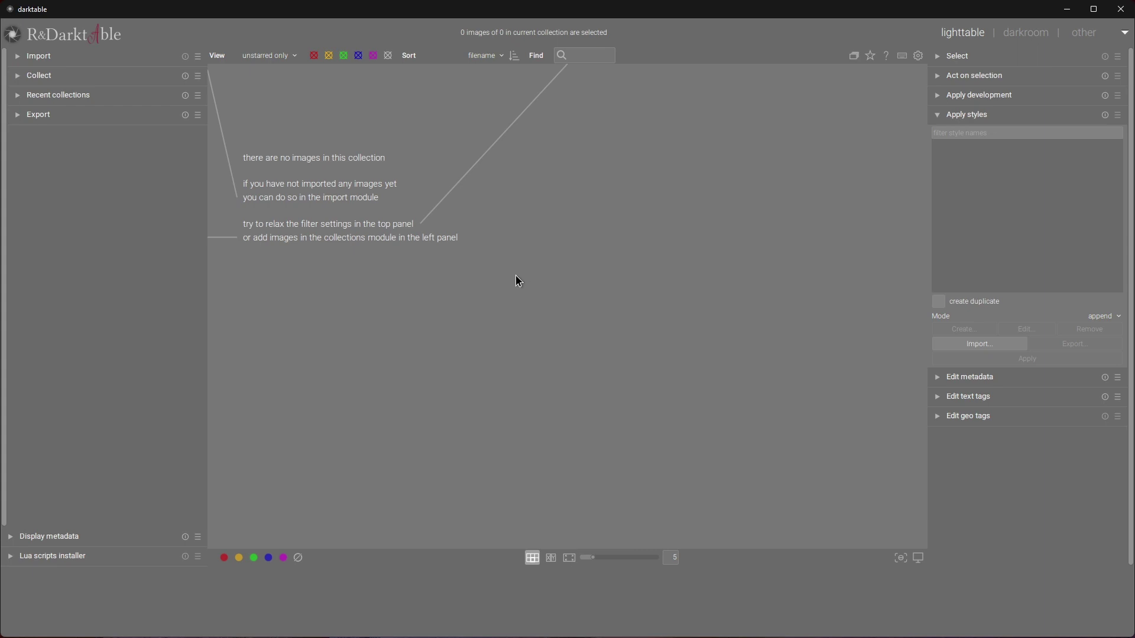
click(918, 55)
click(292, 198)
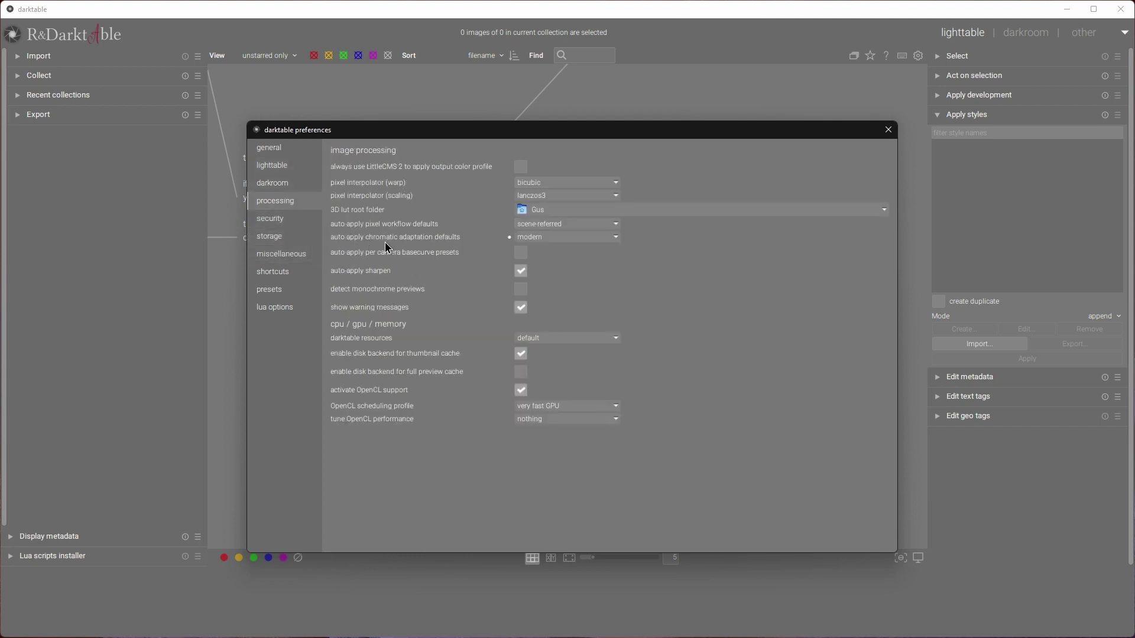
mouse_move(534, 242)
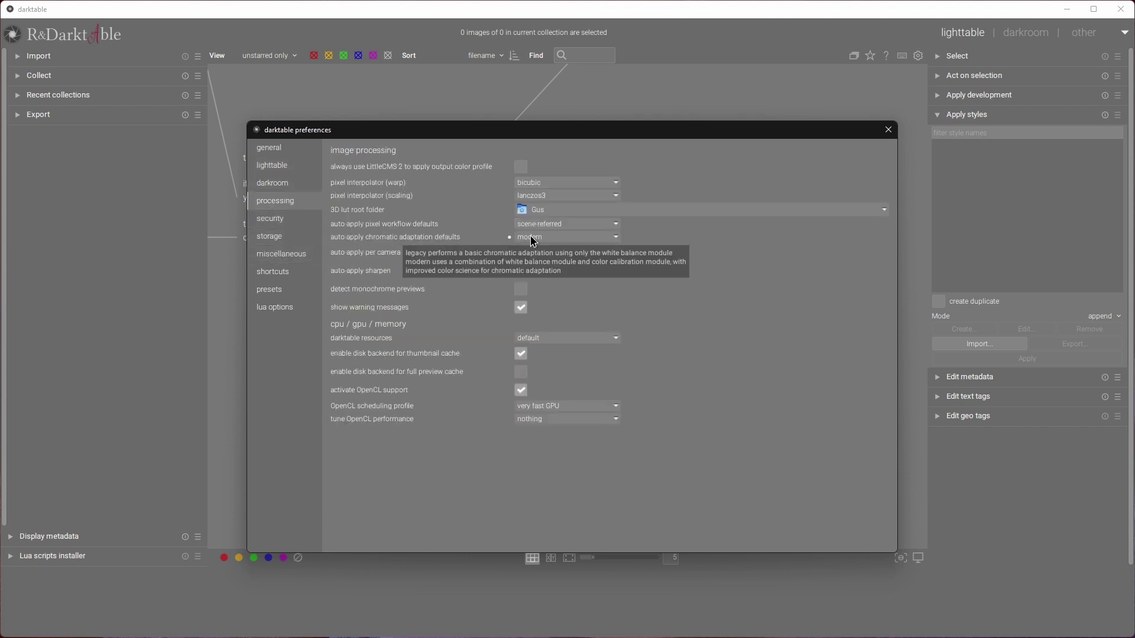
click(889, 130)
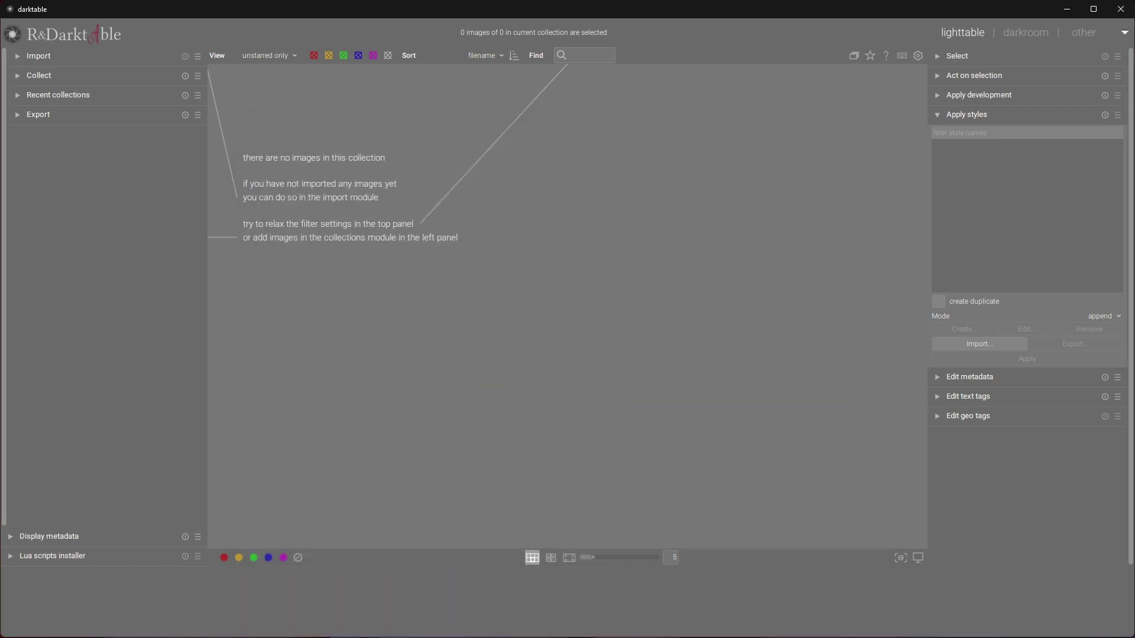
Import the four ARW files from the Tut folder into the lighttable.
key(alt+Tab)
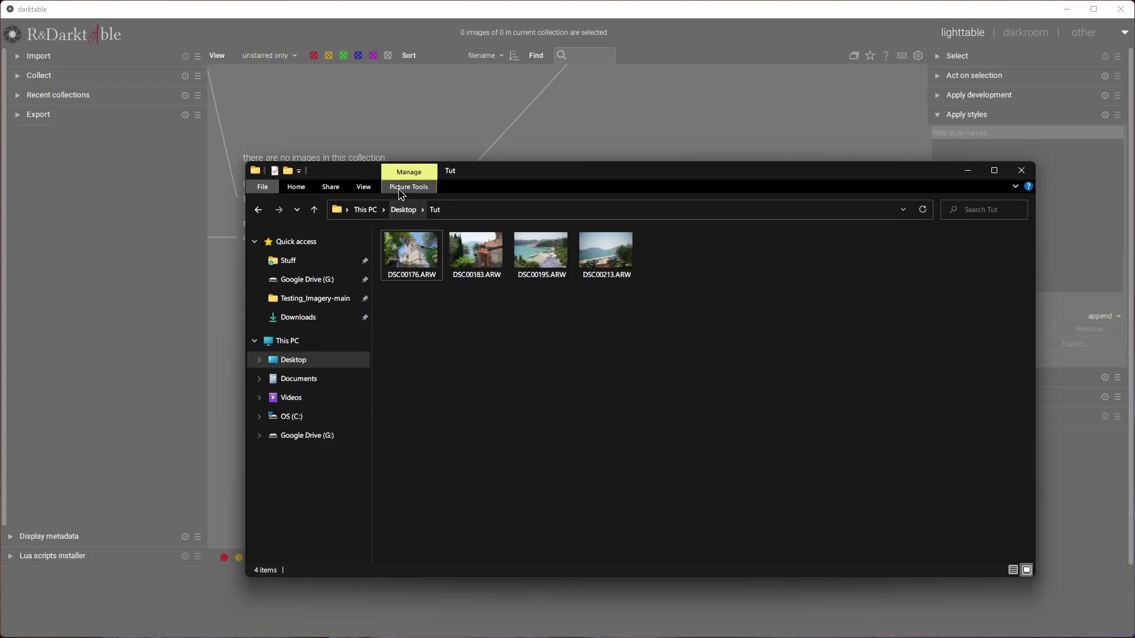
drag(816, 476, 293, 230)
drag(395, 257, 369, 94)
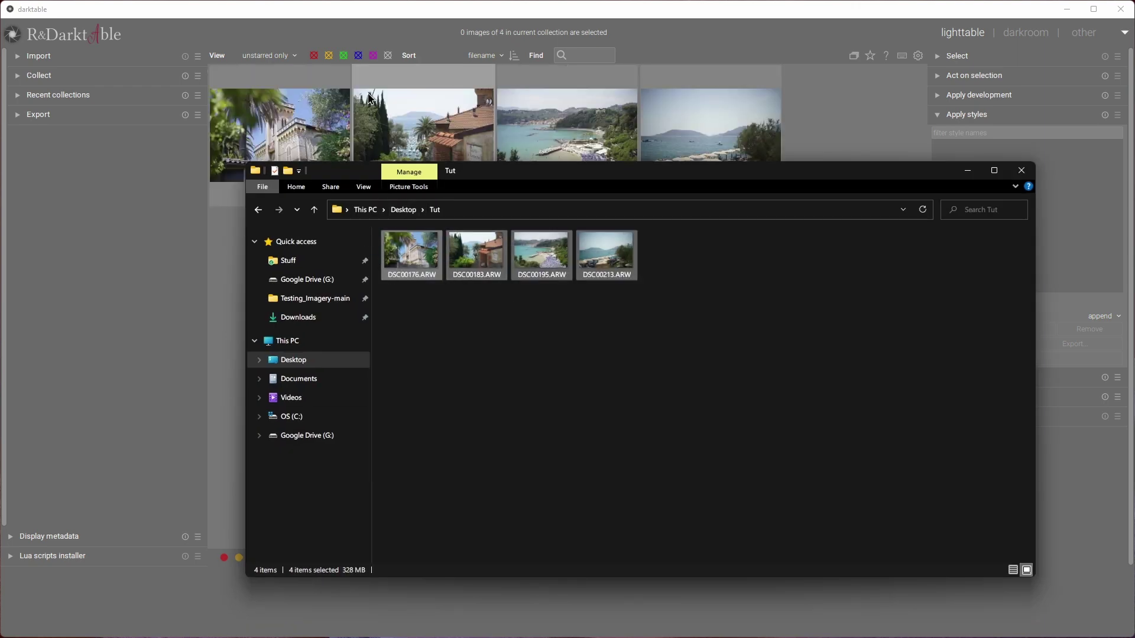
click(736, 26)
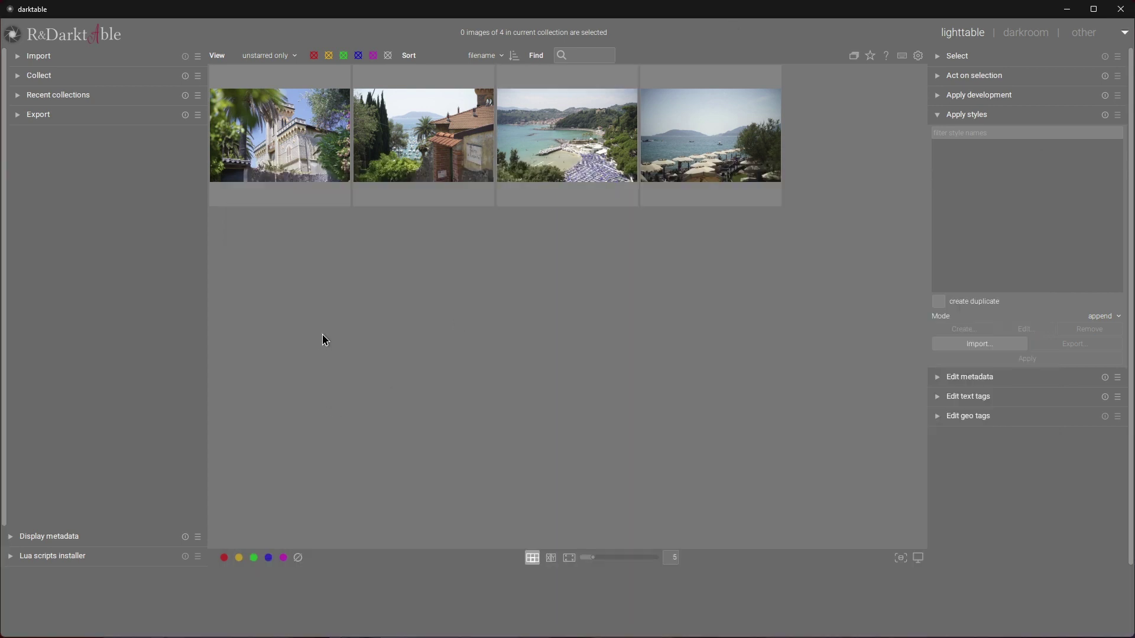
Open the first image in the darkroom and show only its active modules.
click(285, 139)
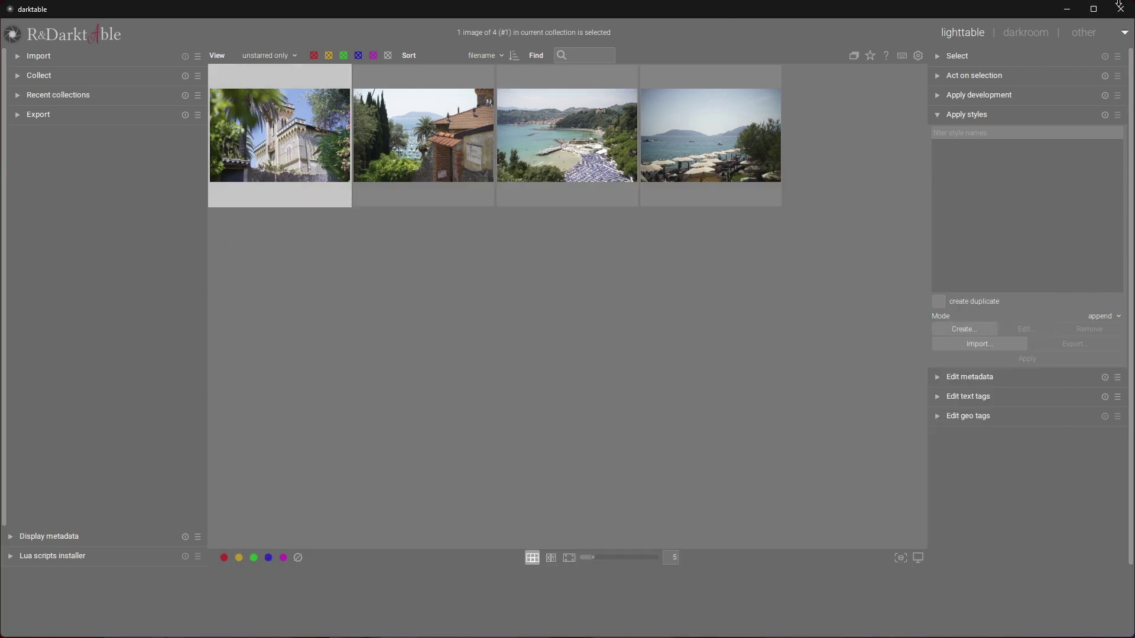
click(1024, 32)
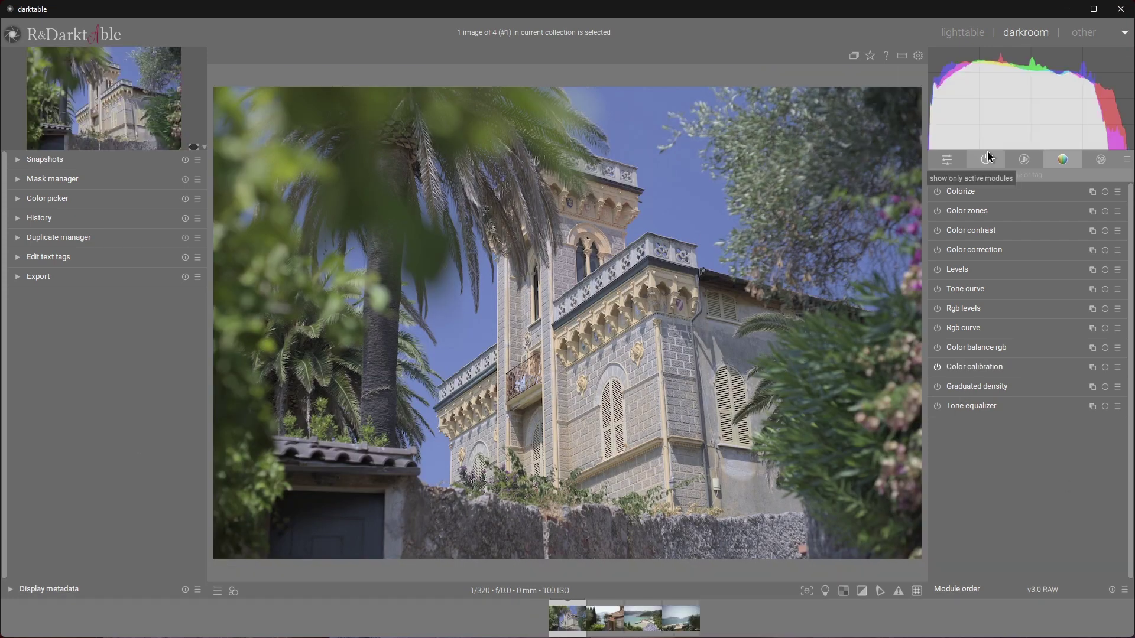
click(985, 160)
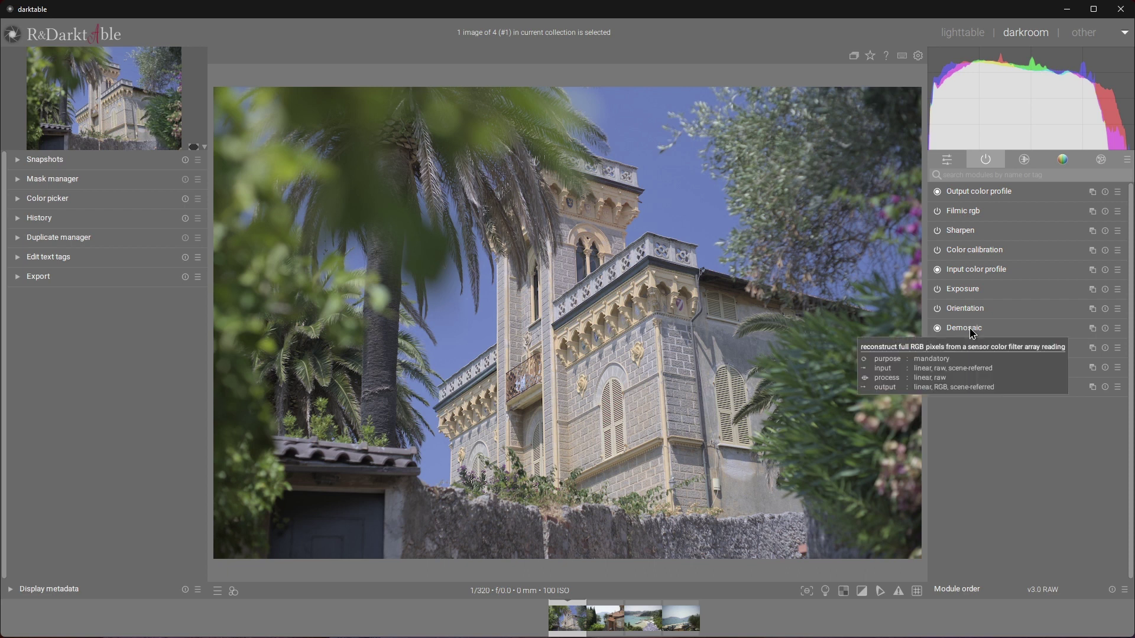
Turn off the Exposure module and set the Color calibration adaptation to none (bypass).
click(938, 290)
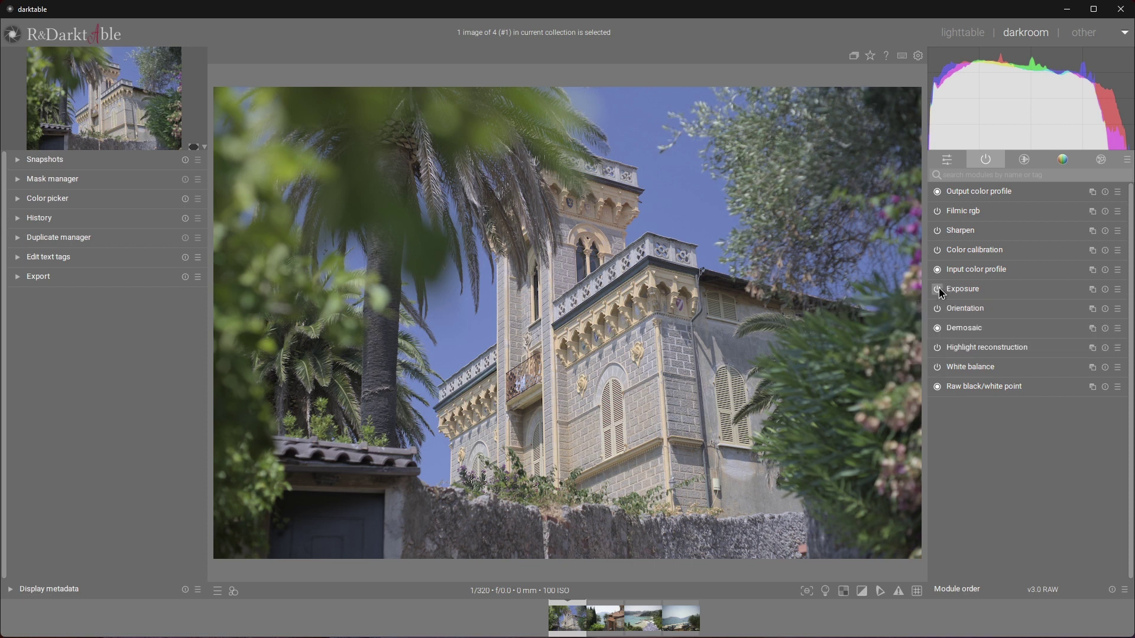
click(958, 255)
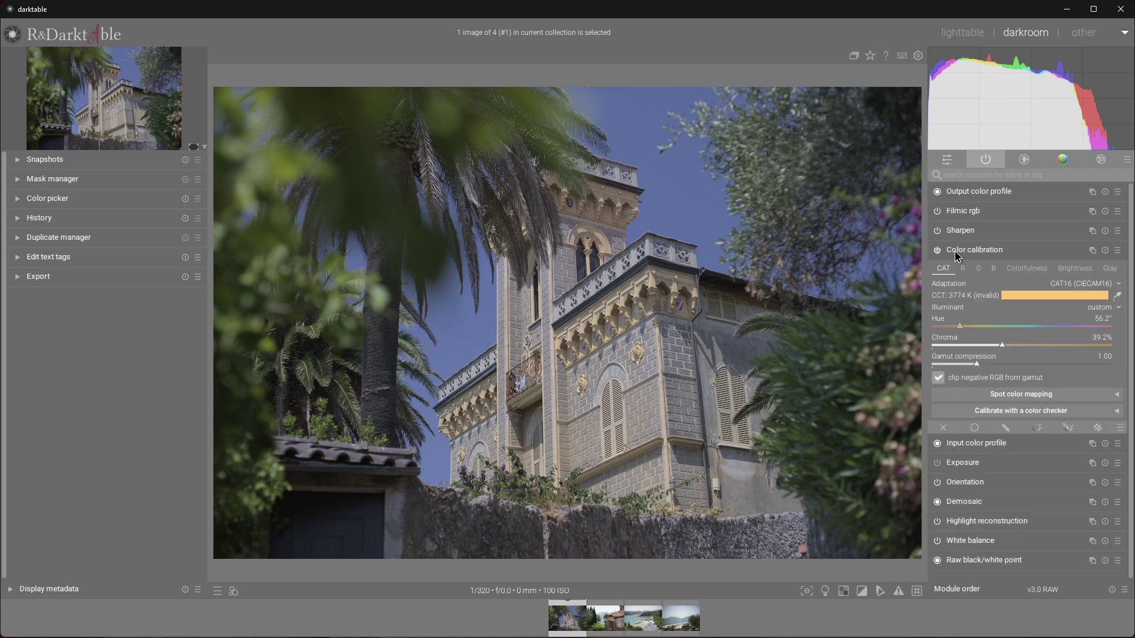
click(1098, 286)
click(1100, 311)
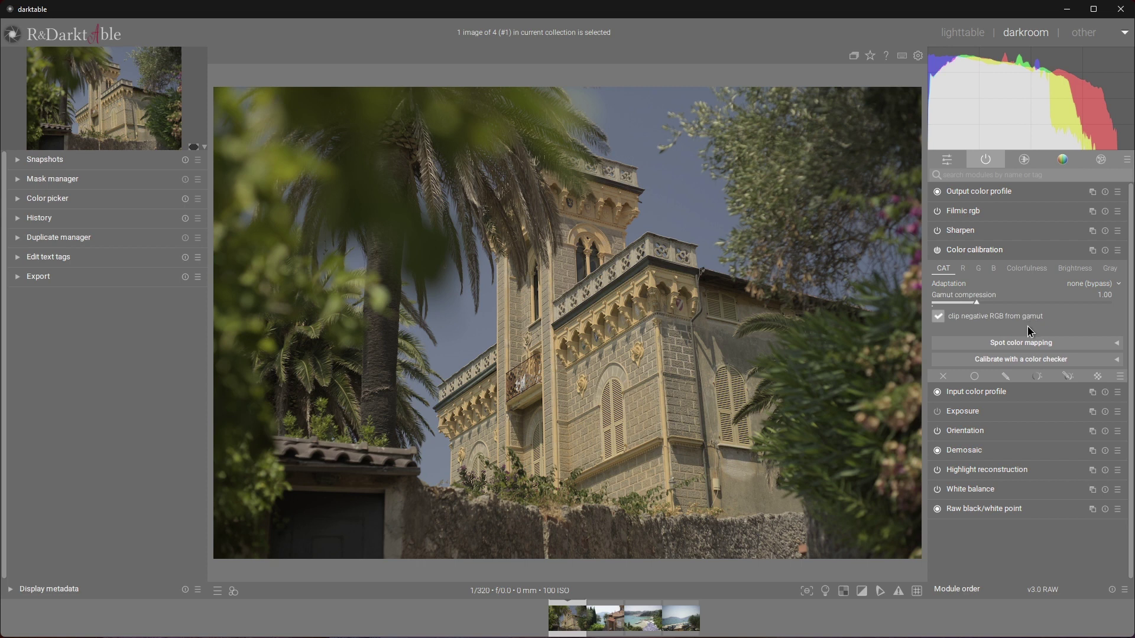
Collapse the Color calibration module and turn off the Sharpen and Filmic rgb modules.
click(974, 251)
click(936, 231)
click(937, 212)
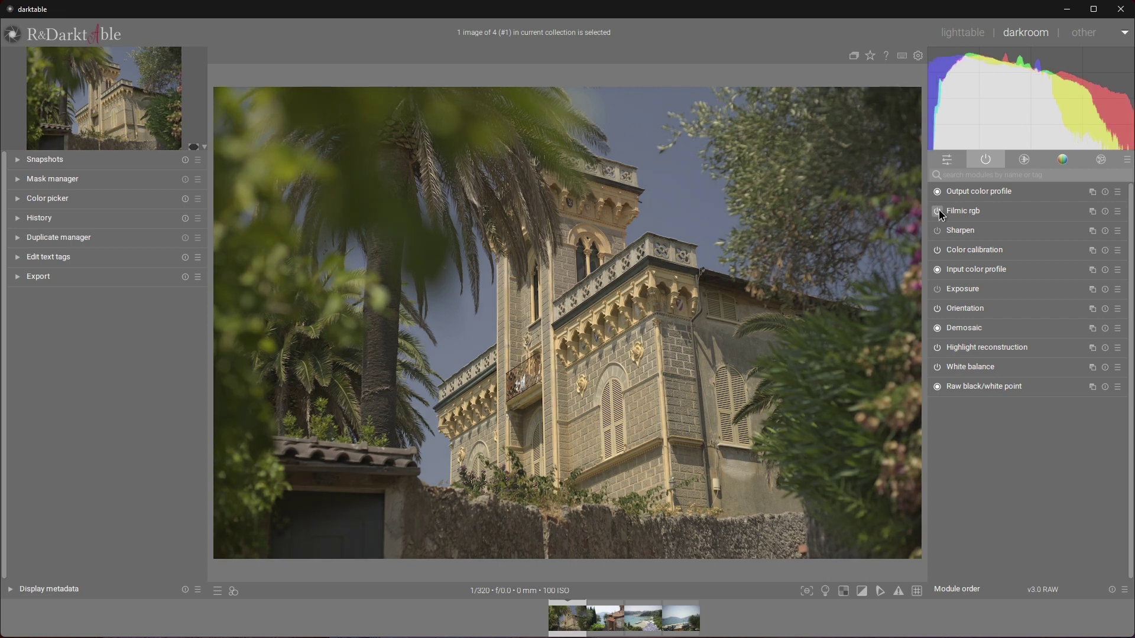
Set the export profile of the Output color profile module to linear Rec709 RGB.
click(999, 191)
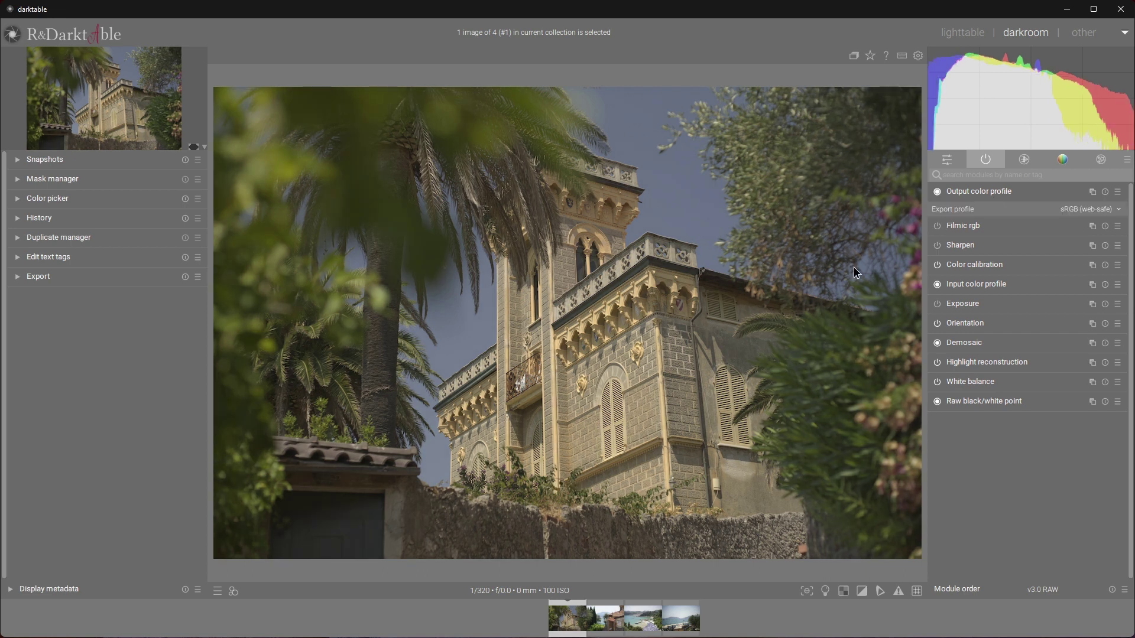
click(1099, 214)
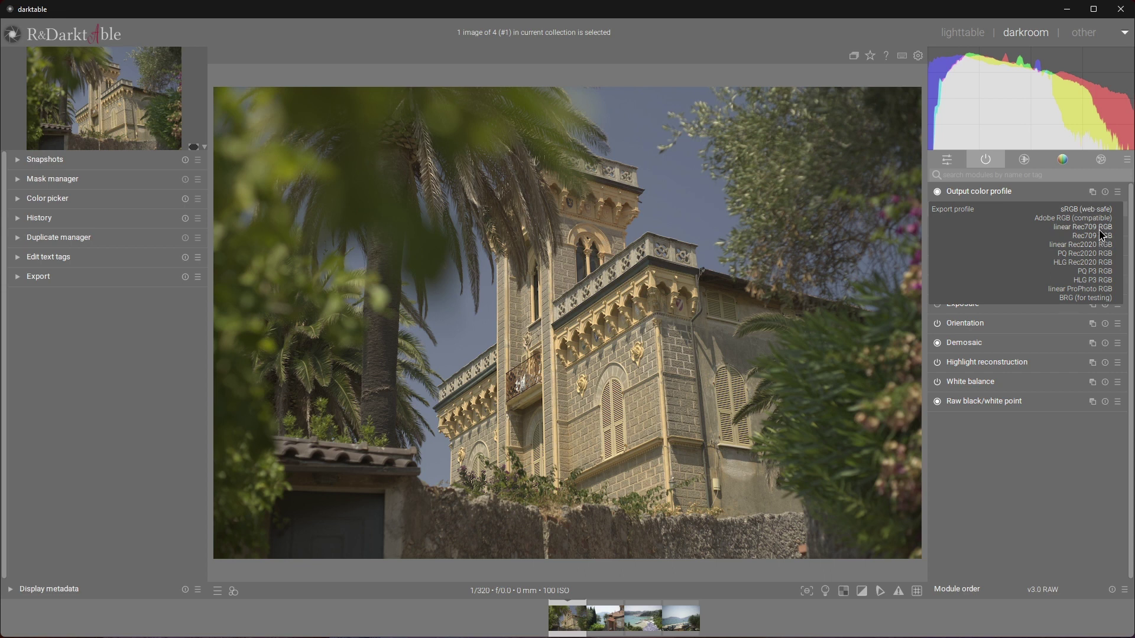
click(1100, 227)
Return to the lighttable and save the first image's development as a new style named EXR OUT, including all items.
click(956, 34)
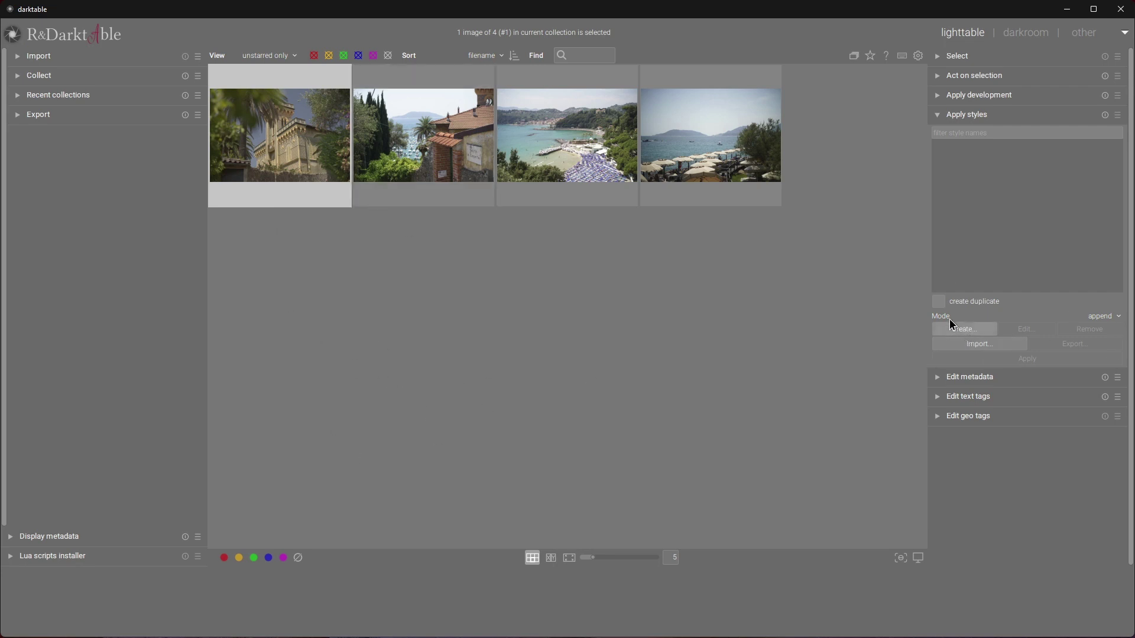
click(969, 116)
click(964, 116)
click(959, 329)
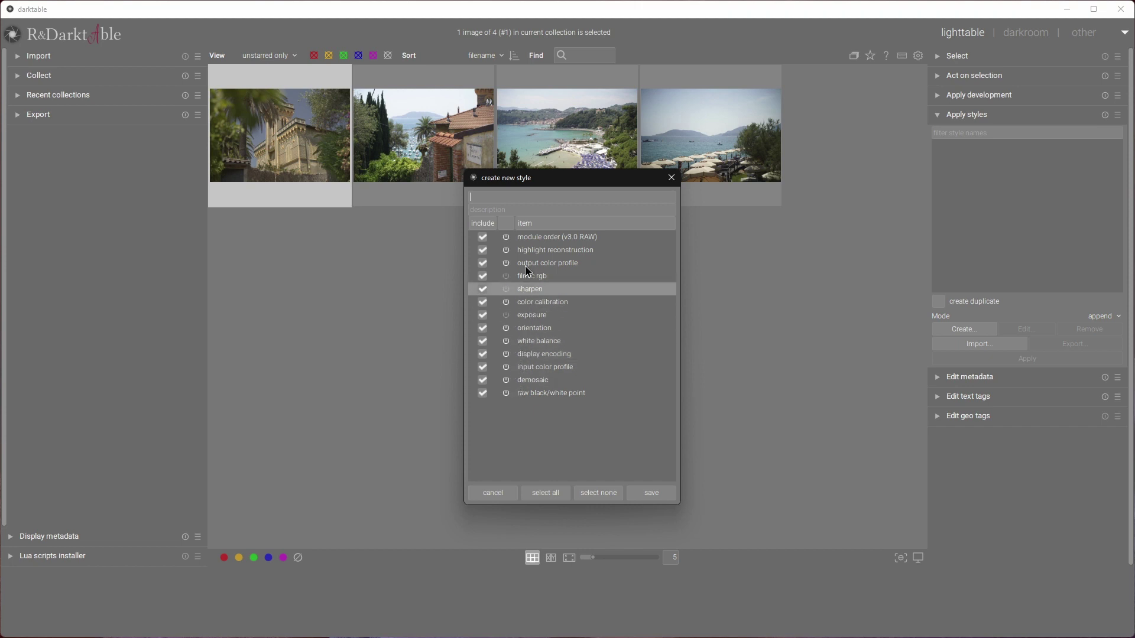
text(EXR OUT)
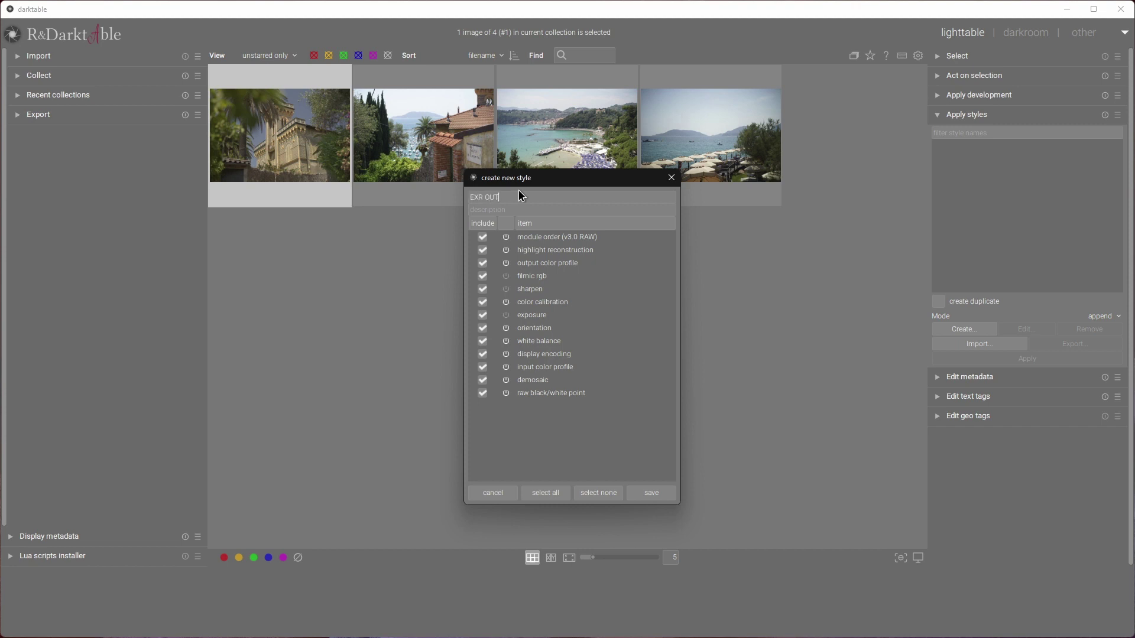
click(660, 490)
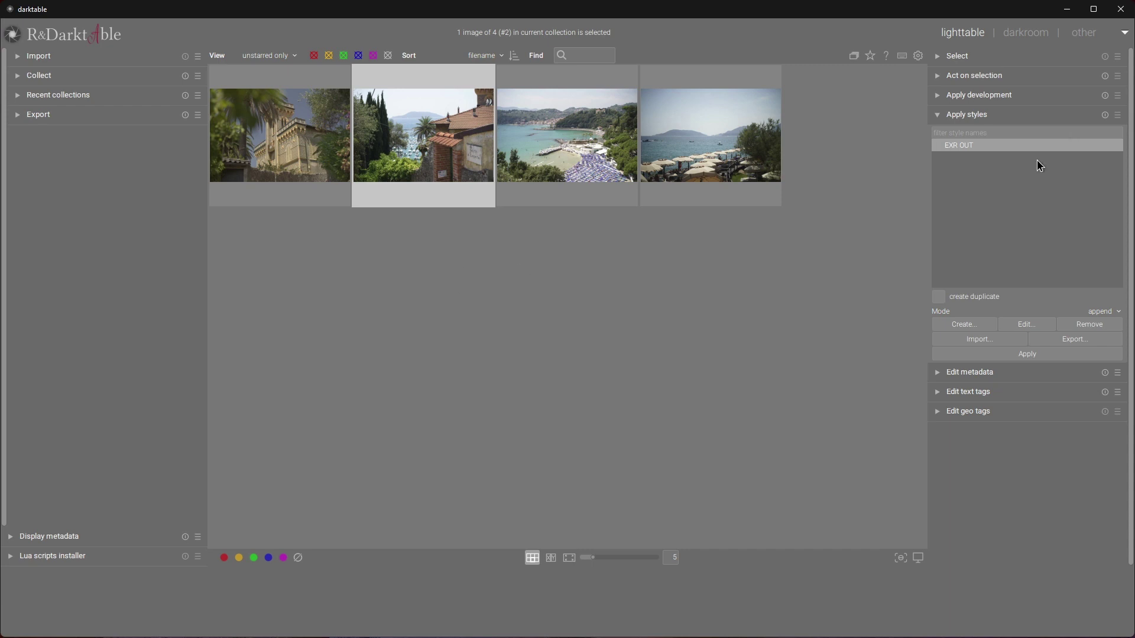
Apply the EXR OUT style to the second image.
click(1030, 142)
click(1019, 355)
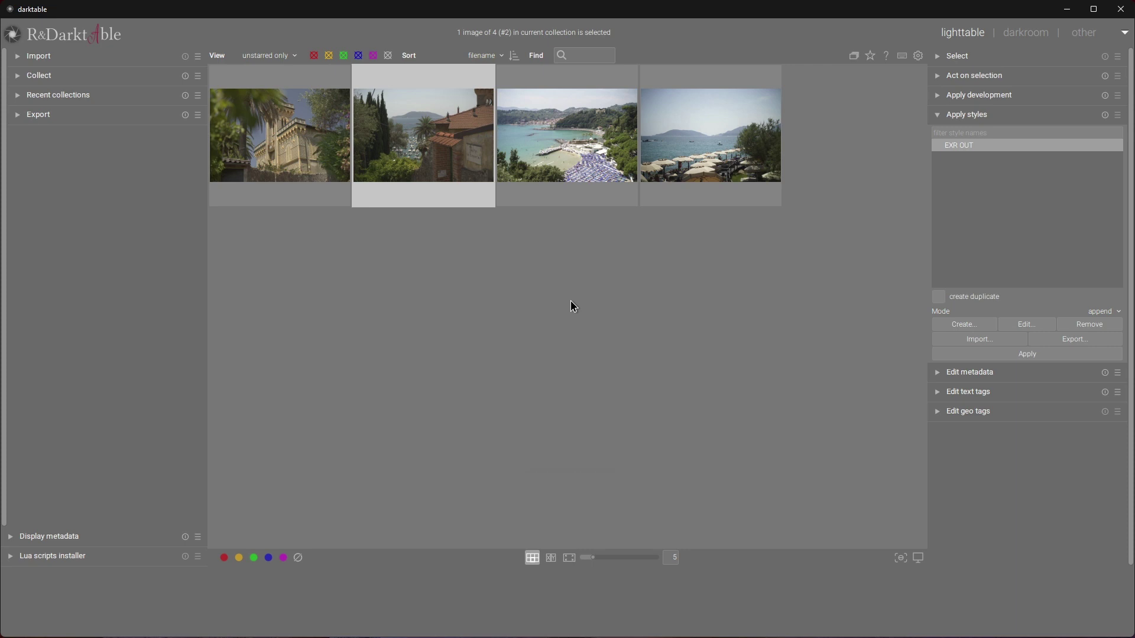
Choose EXR OUT as the style in the export settings.
click(94, 114)
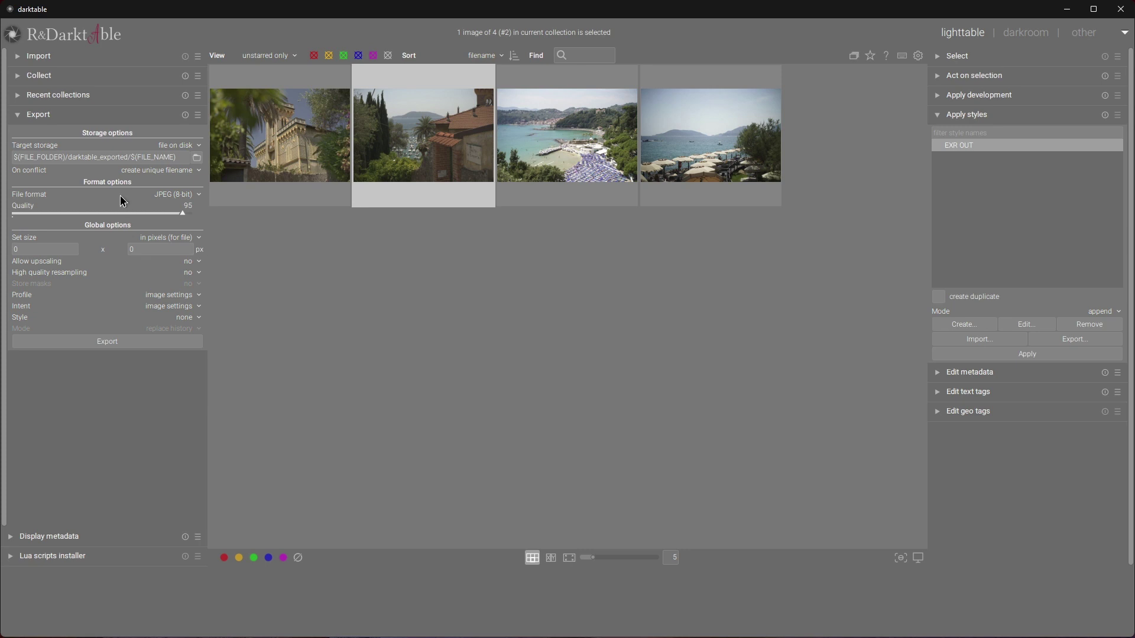
click(186, 318)
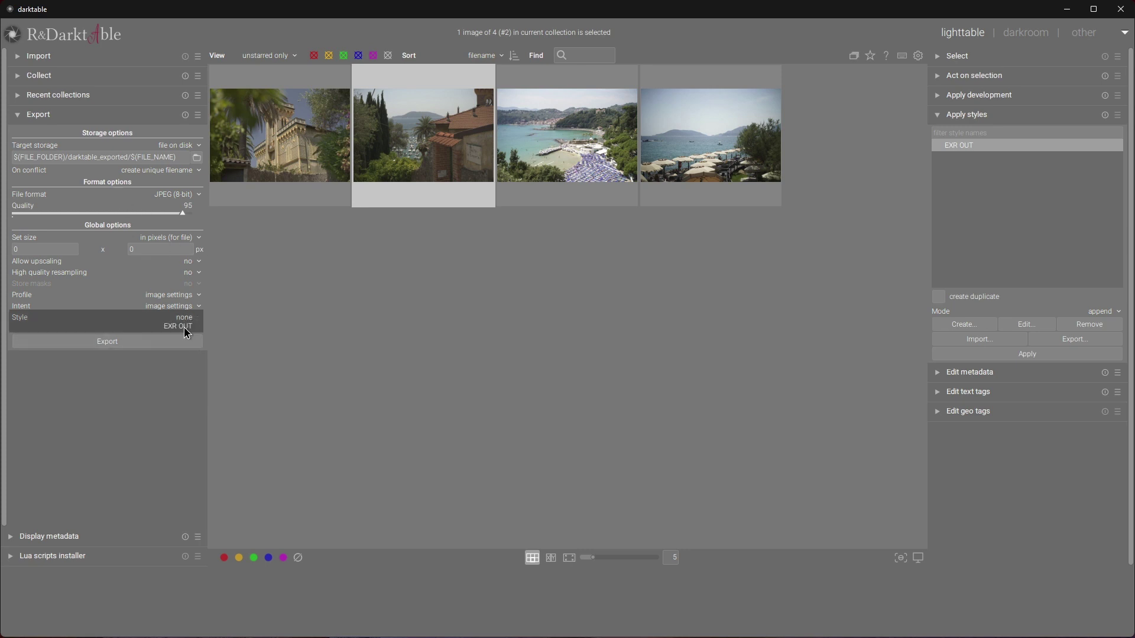
click(184, 327)
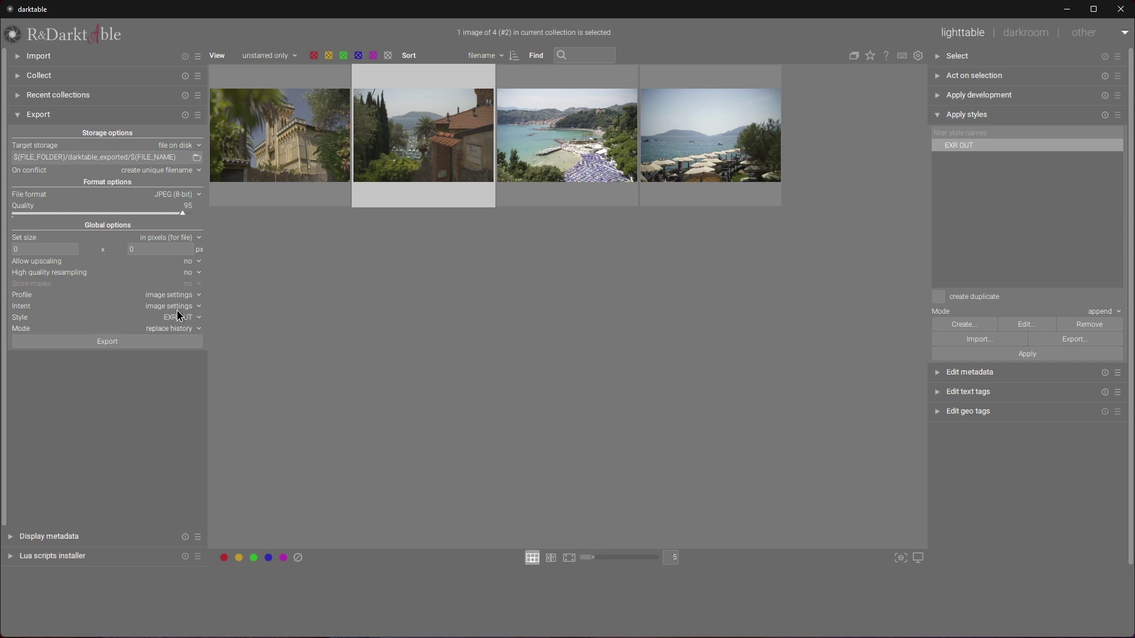
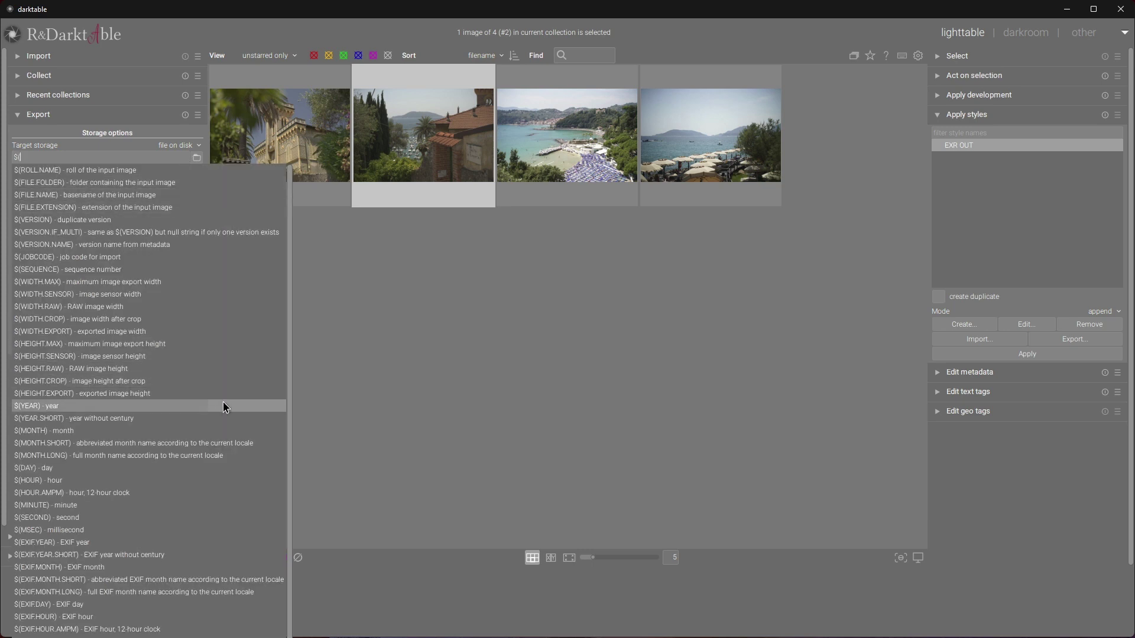
Set the export file path to $(FILE.FOLDER)\\export_EXR\\$(FILE.NAME), using the folder and basename variables.
scroll(204, 450, down, 2)
scroll(69, 172, up, 5)
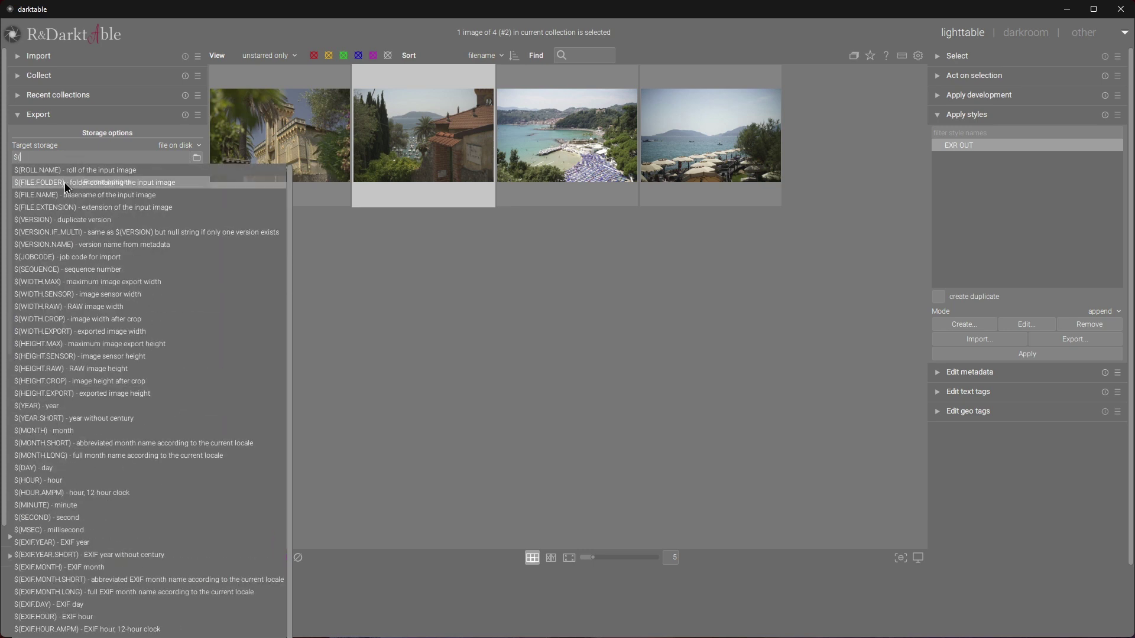
click(65, 182)
text(\)
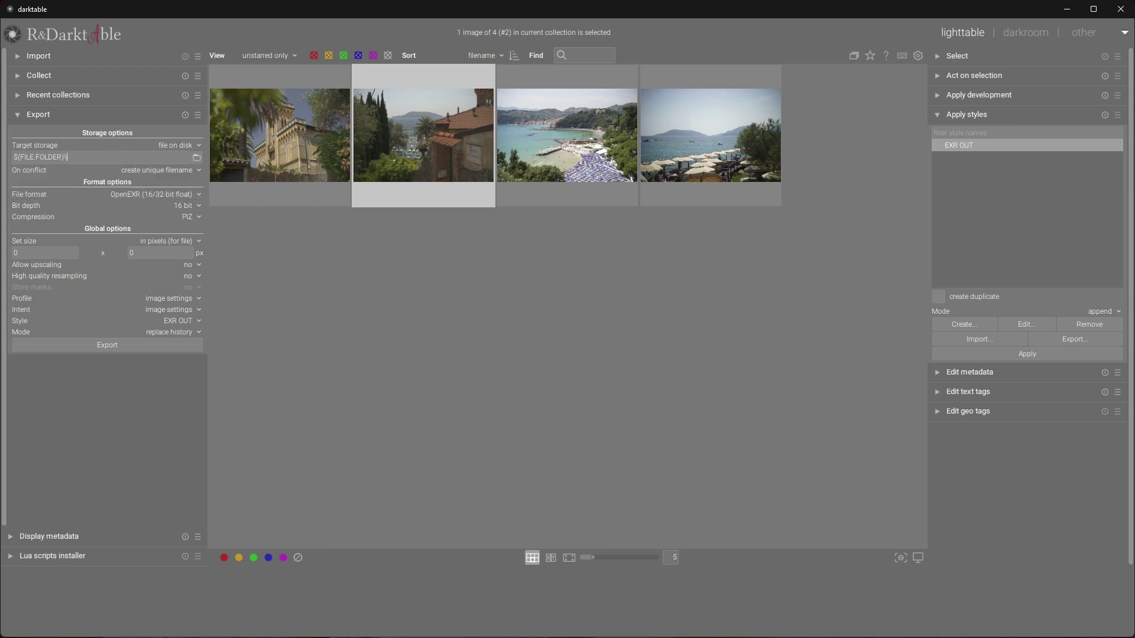
text(export_EXR\\$(F)
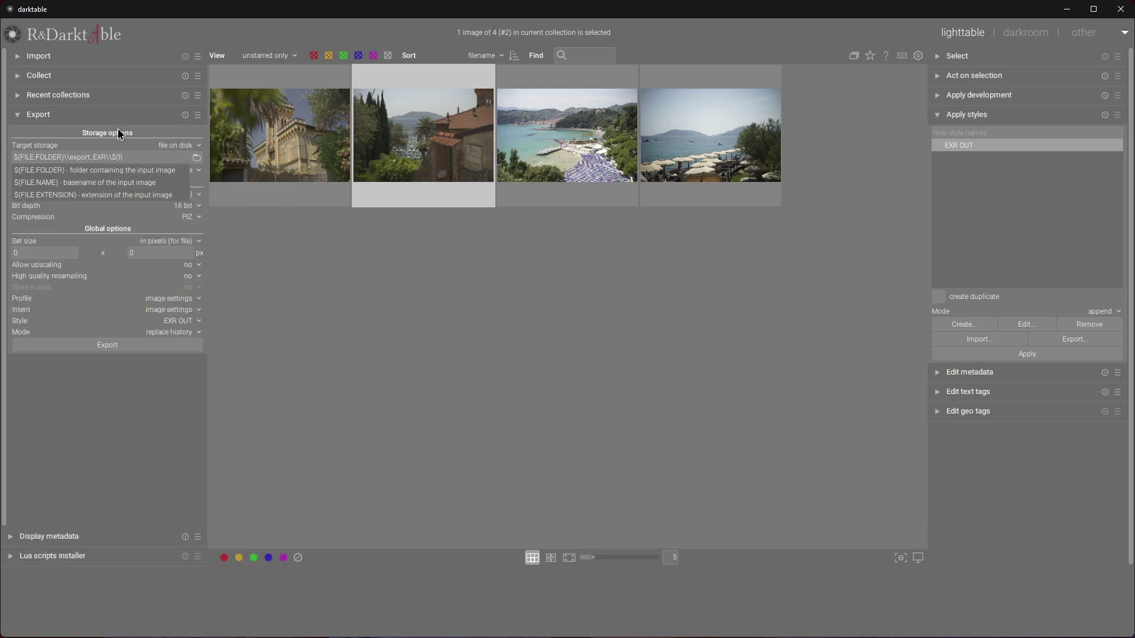
click(118, 182)
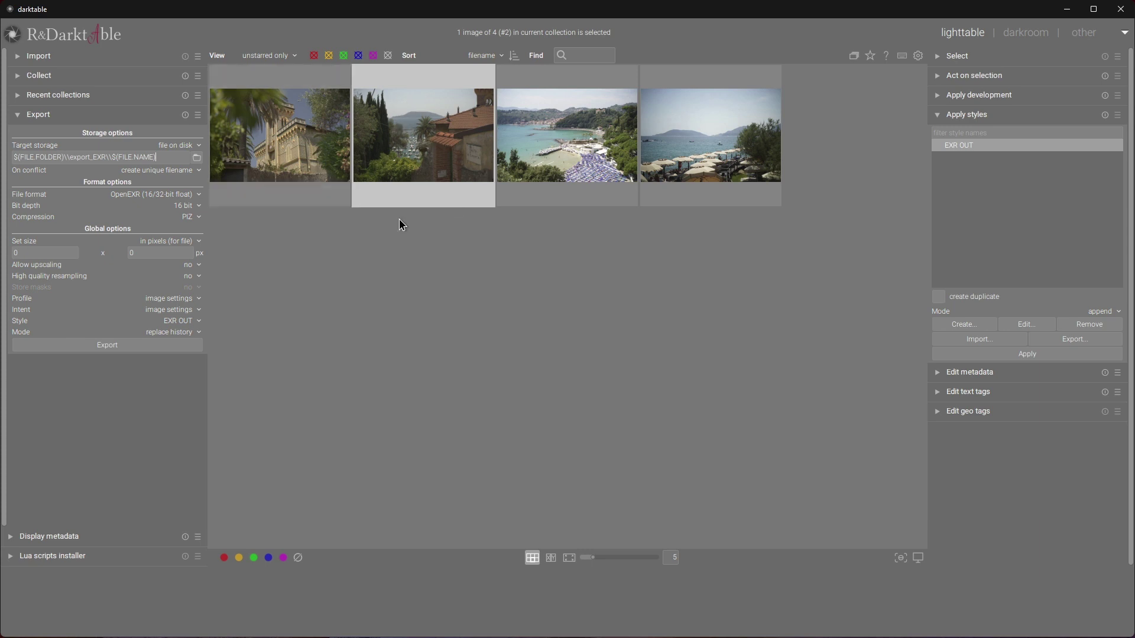
Set the export color profile to linear Rec709 RGB and clear the image selection.
click(170, 298)
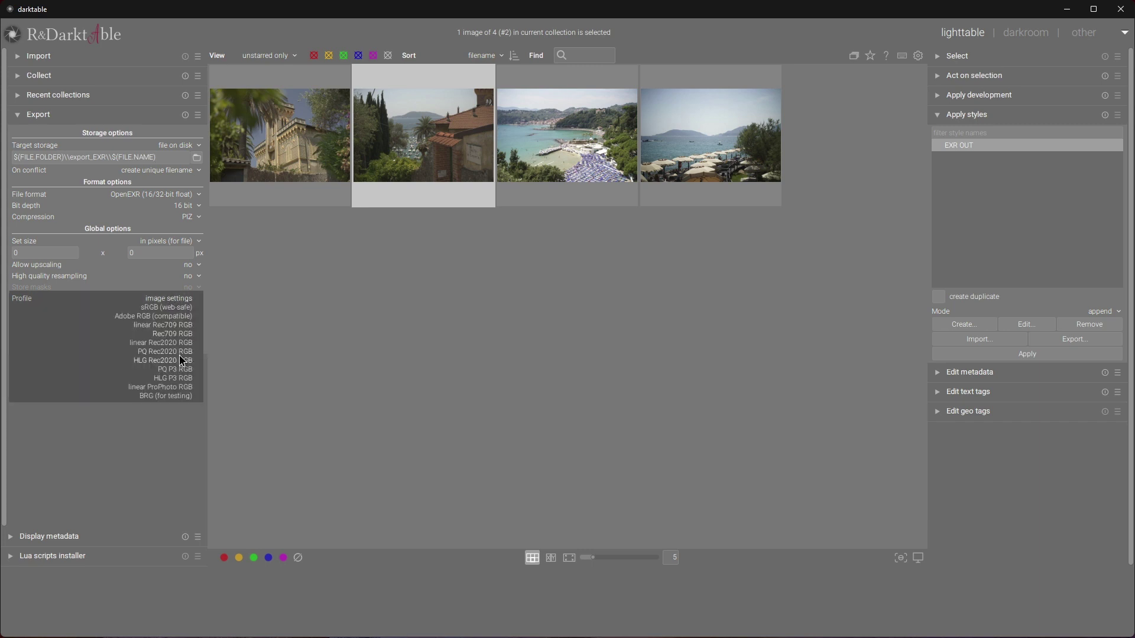
click(171, 325)
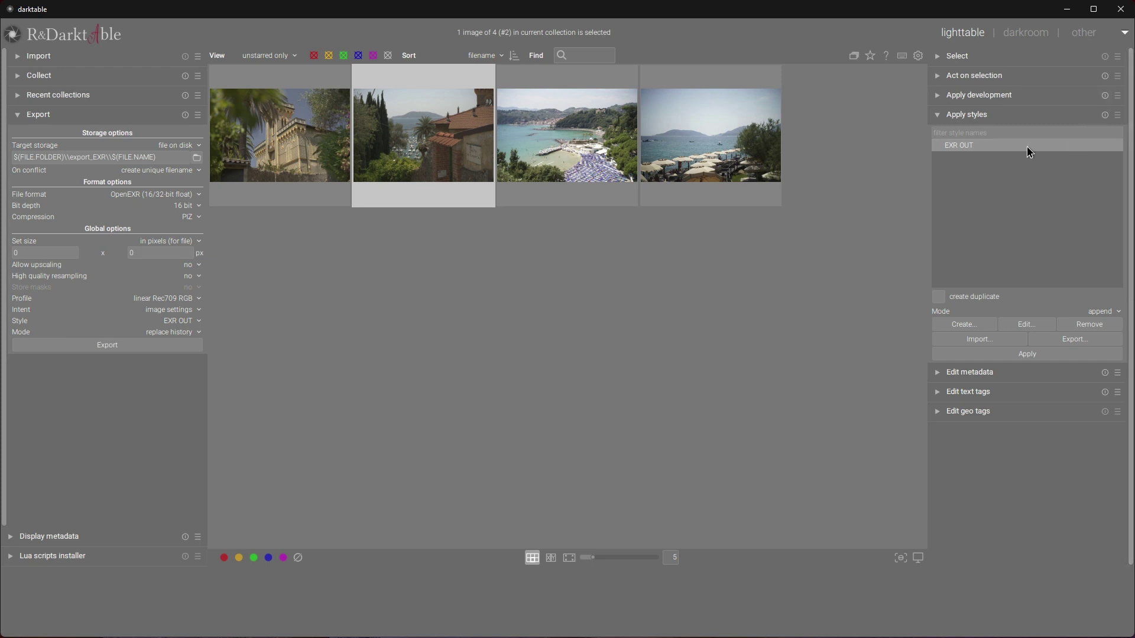
mouse_move(997, 151)
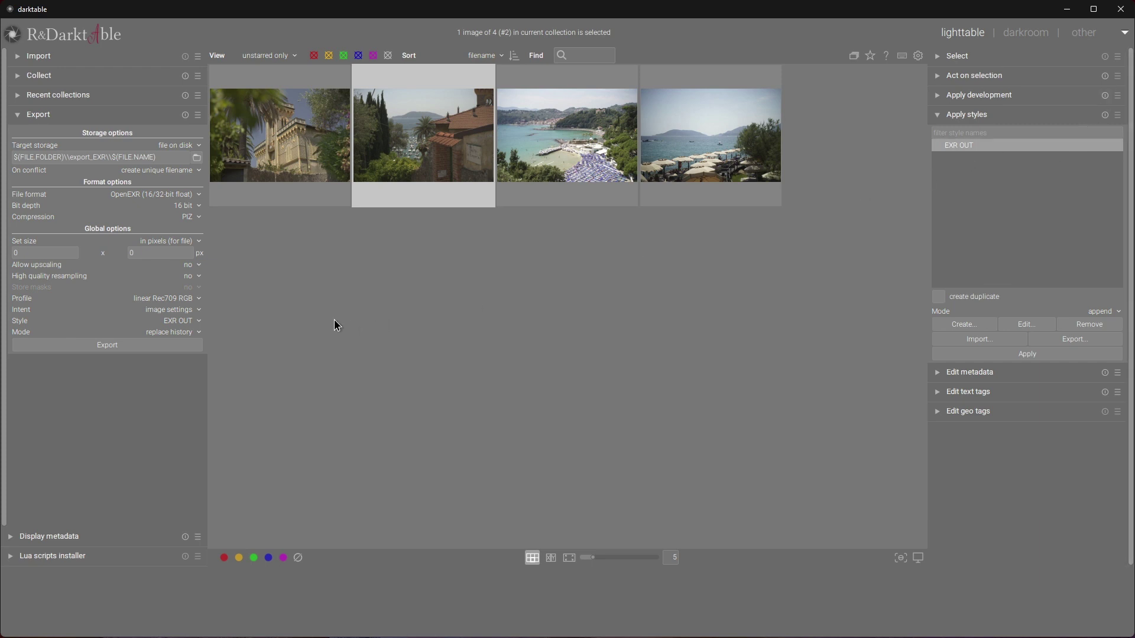
click(325, 287)
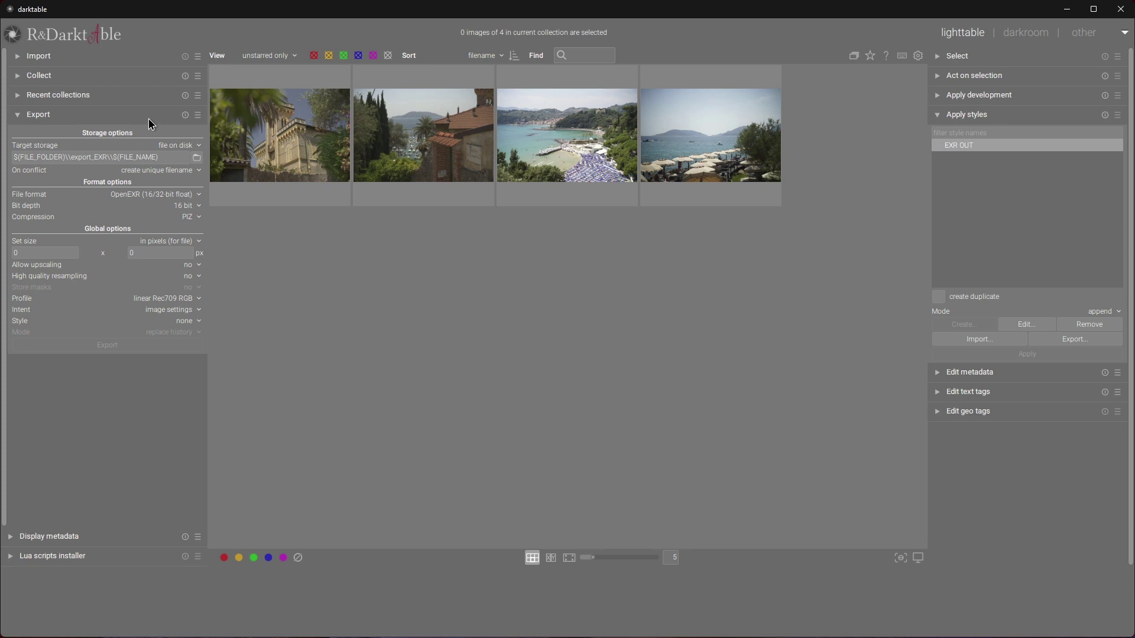
Store the current export settings as a new preset named Export_EXR.
click(197, 115)
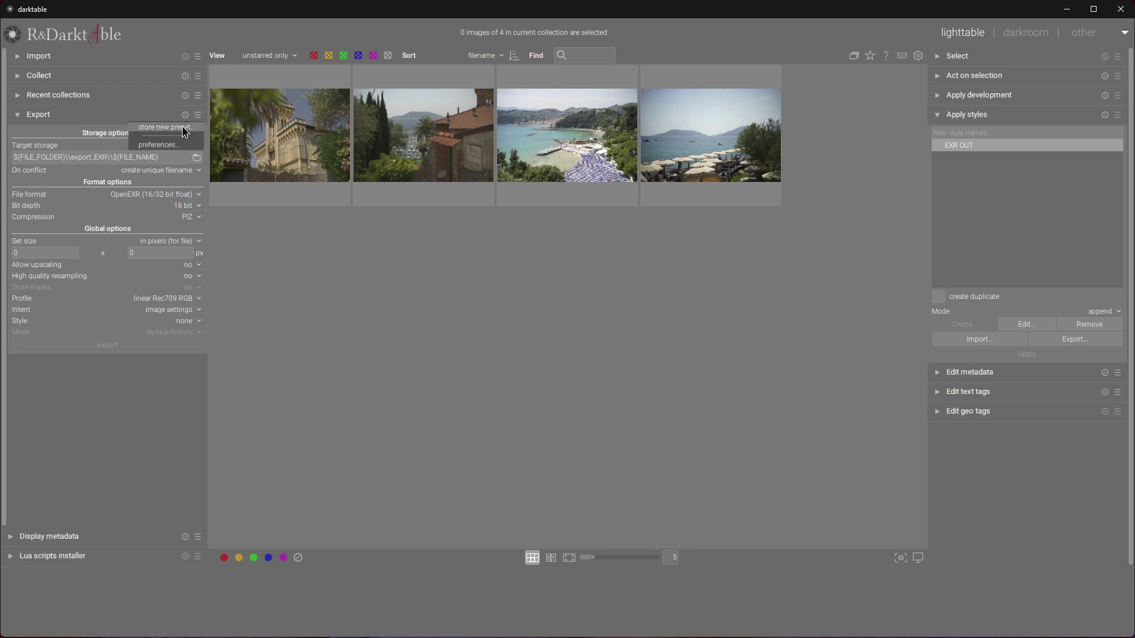
click(184, 128)
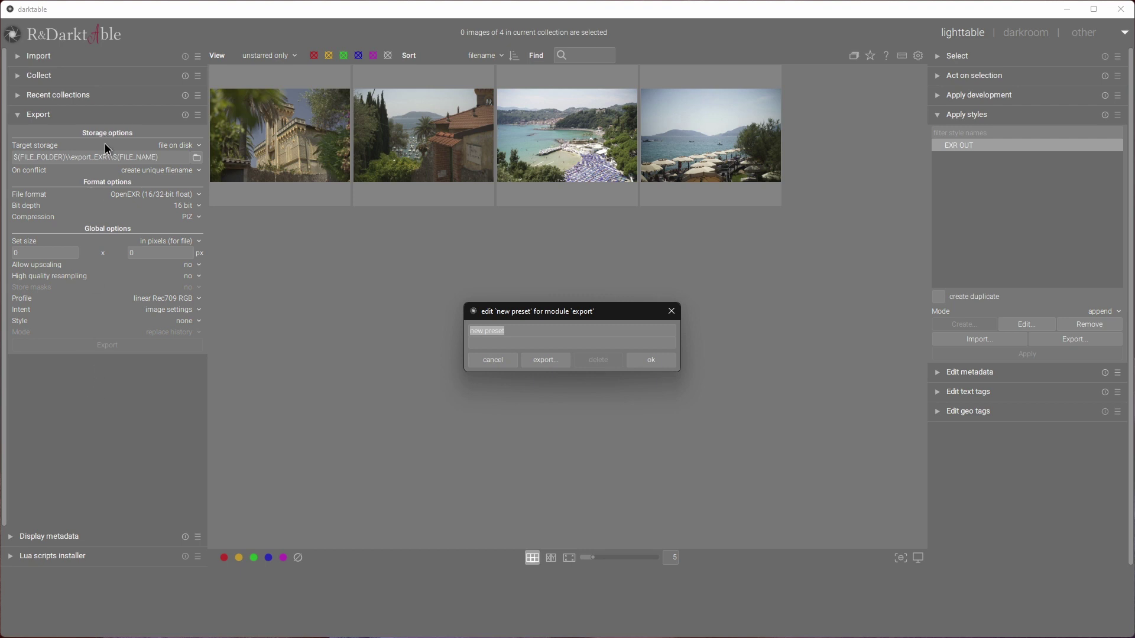
text(EX)
key(BackSpace)
text(xport_EXR)
click(651, 360)
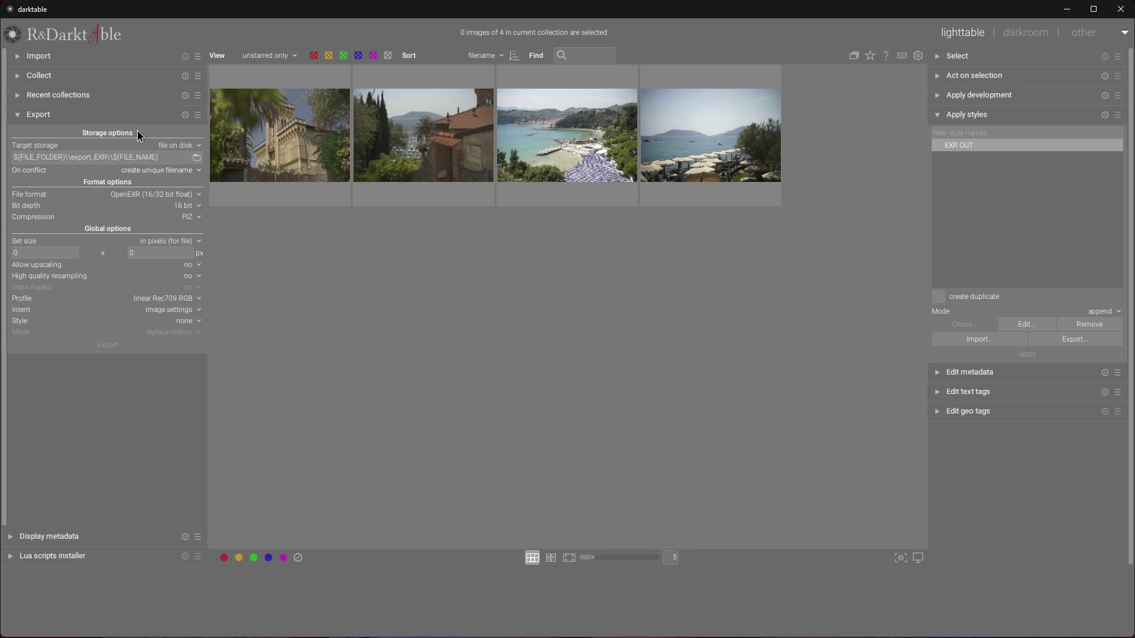
Reset the export settings and replace the output subfolder name in the path with JPG.
click(185, 116)
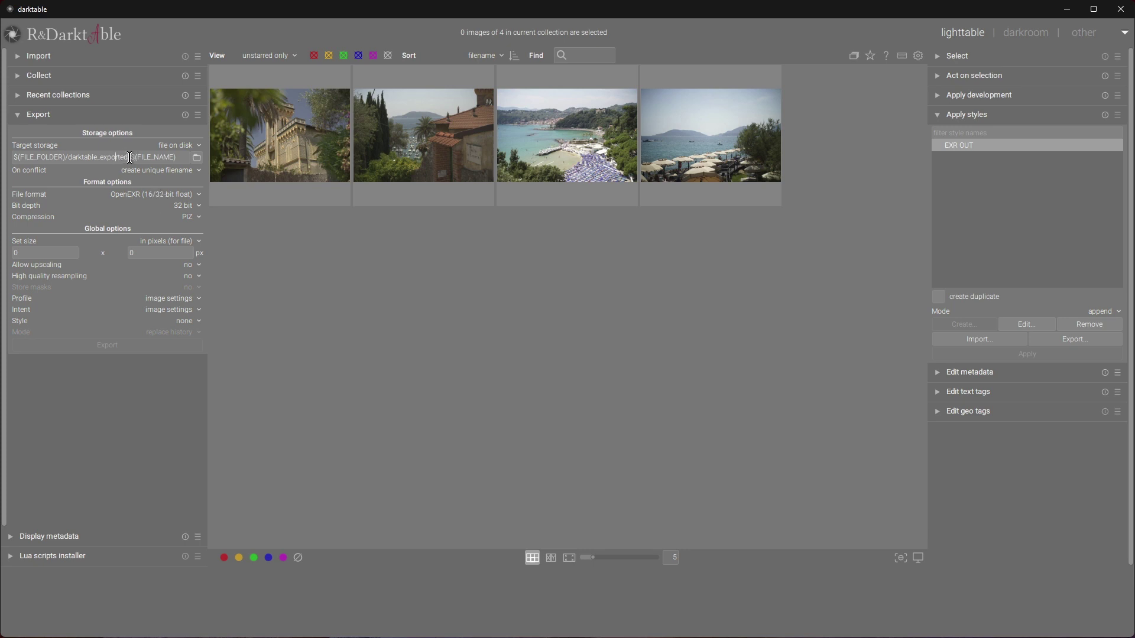
drag(128, 157, 68, 158)
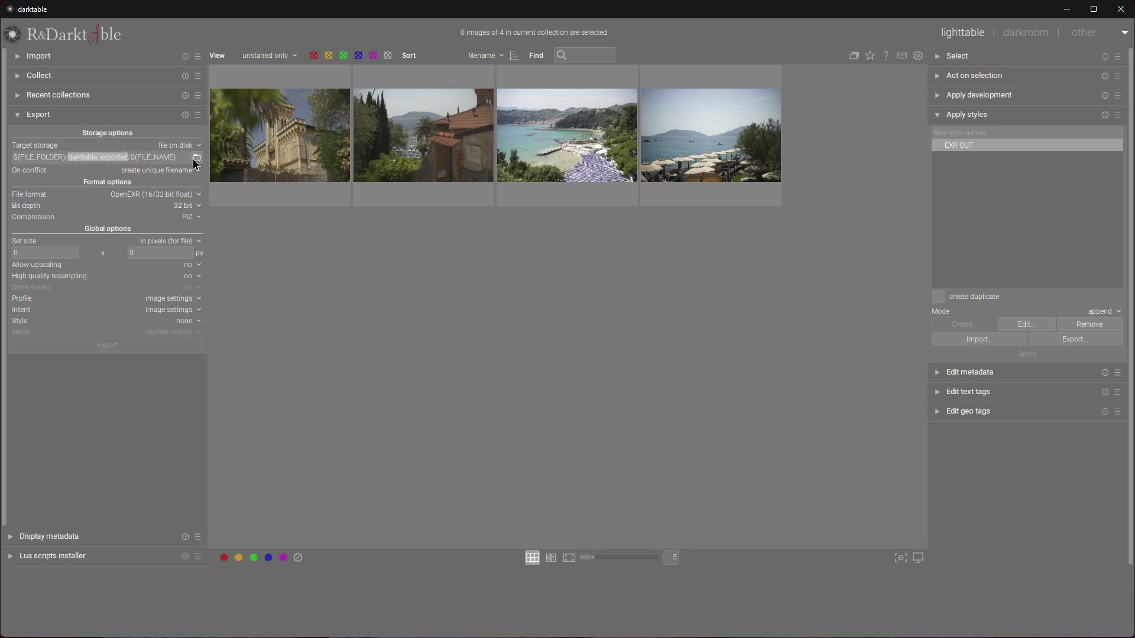
text(JPG)
Set the export file format to JPEG (8-bit) with a quality of 90.
click(157, 196)
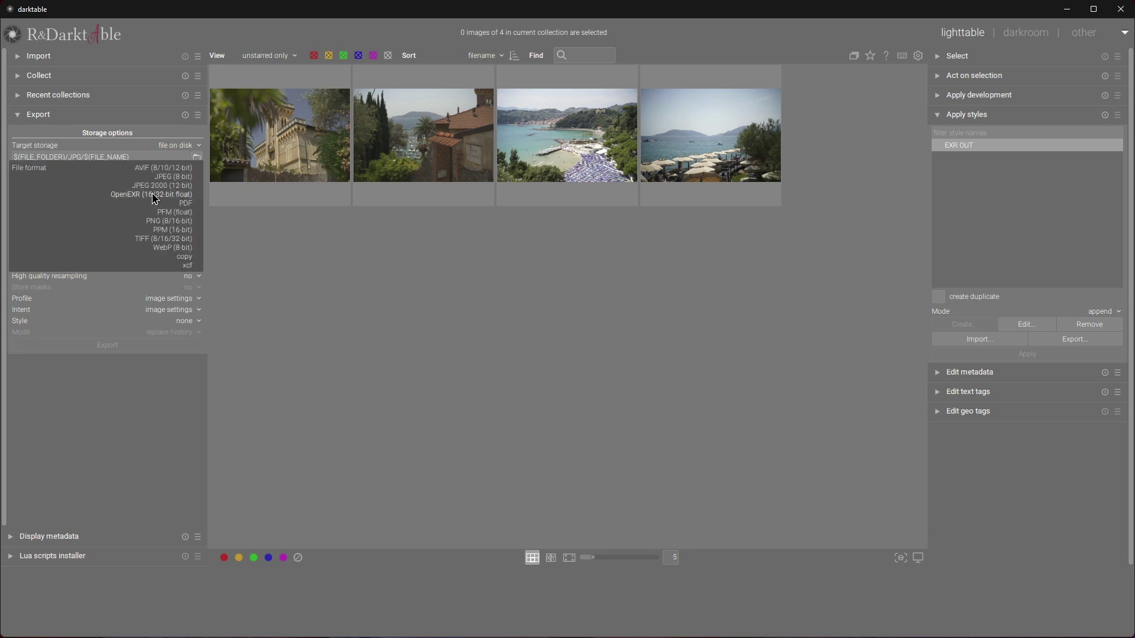
click(170, 176)
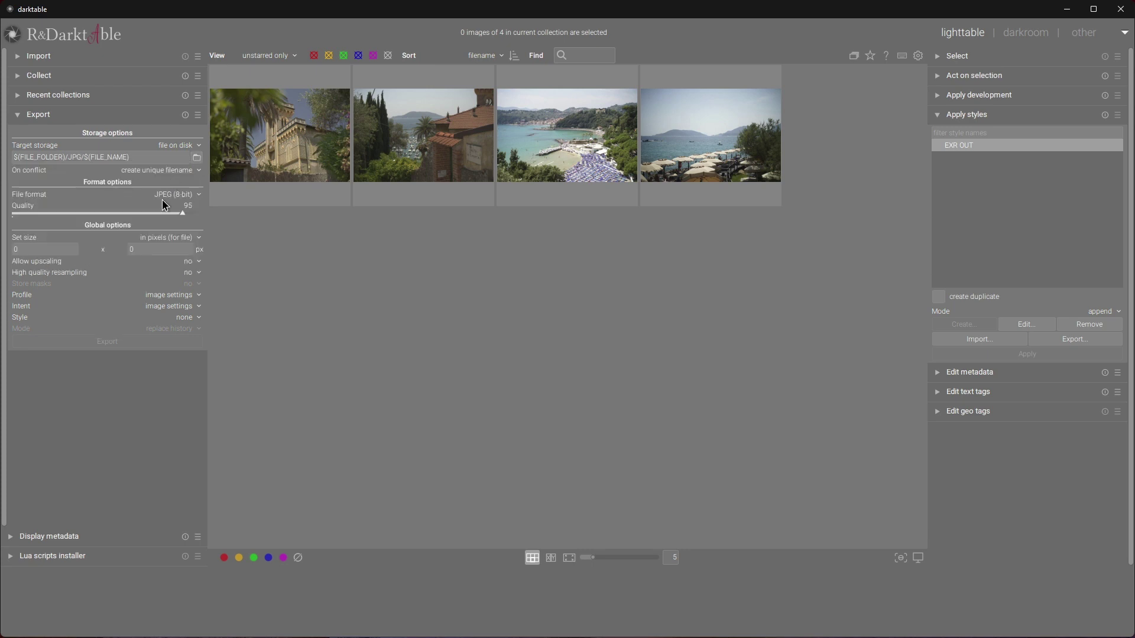
drag(183, 214, 173, 212)
Limit the export size to 3000 x 3000 px and set the export profile to sRGB (web safe).
click(46, 250)
text(3000)
click(164, 297)
click(179, 304)
Store the JPEG export settings as a new preset named Export JPG.
click(198, 115)
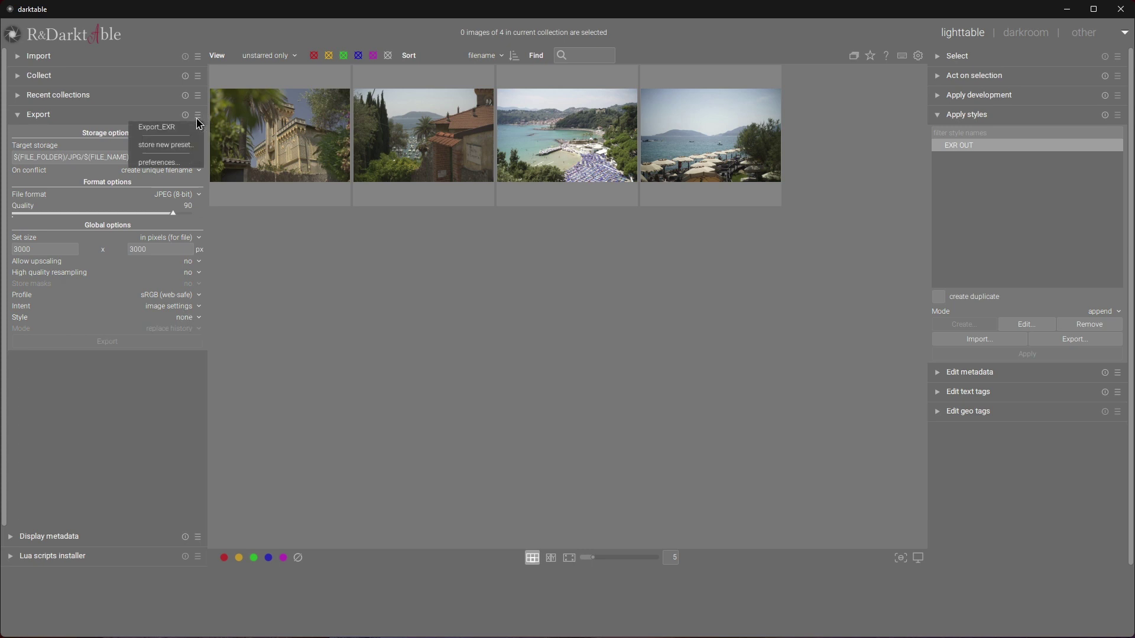
click(165, 148)
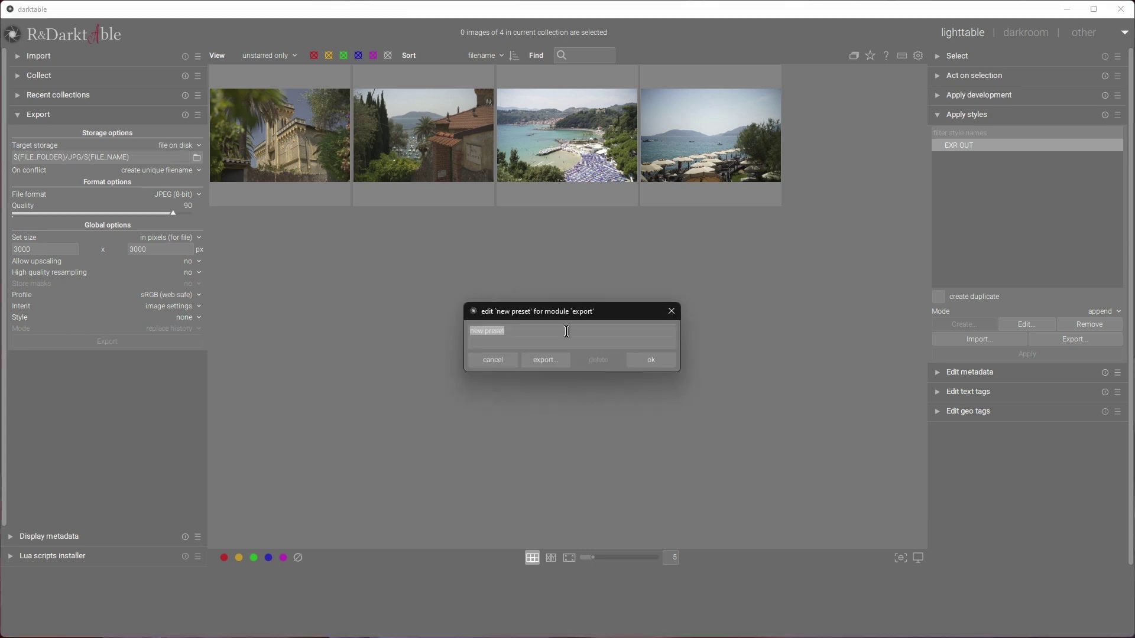
text(Export JPG)
click(651, 359)
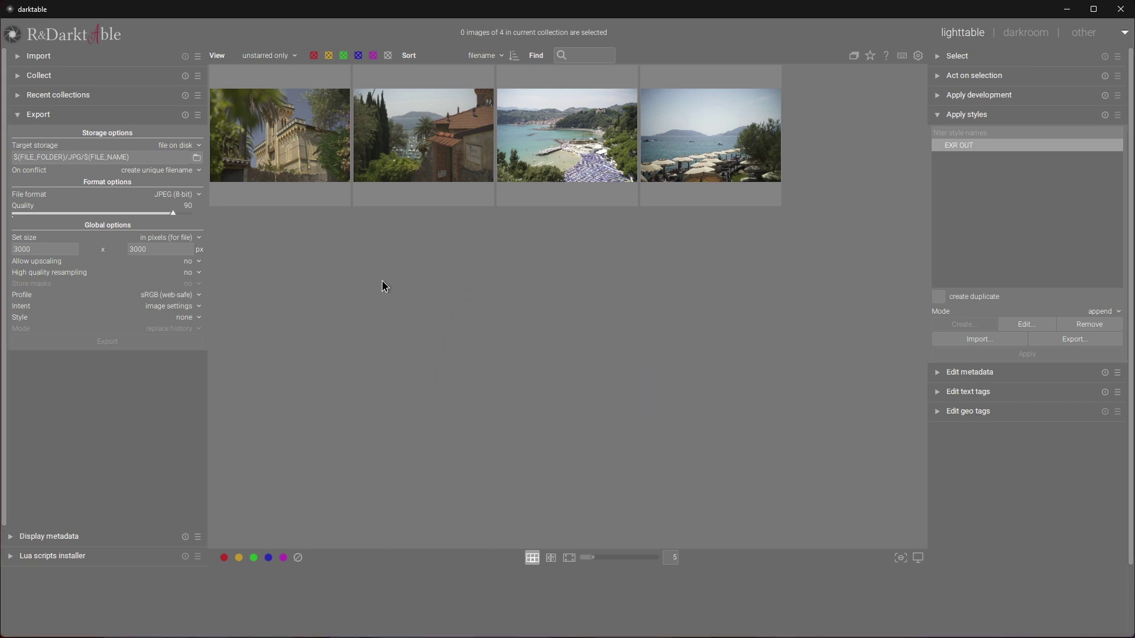
Load the Export_EXR preset, select the first image, and switch the export settings back to the Export JPG preset.
click(198, 115)
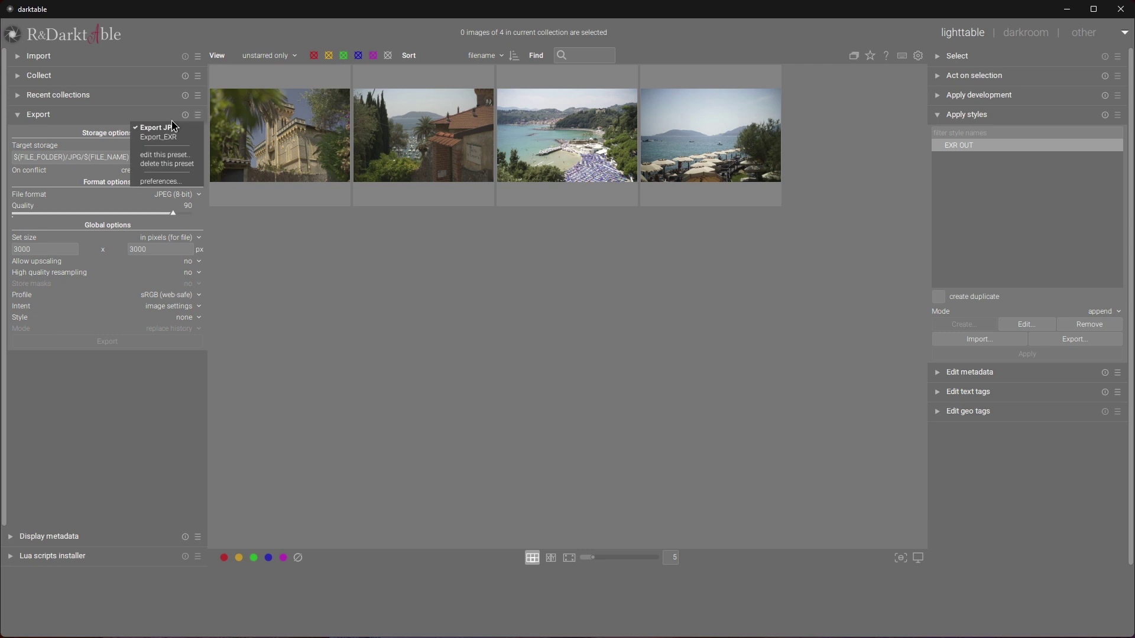
click(158, 137)
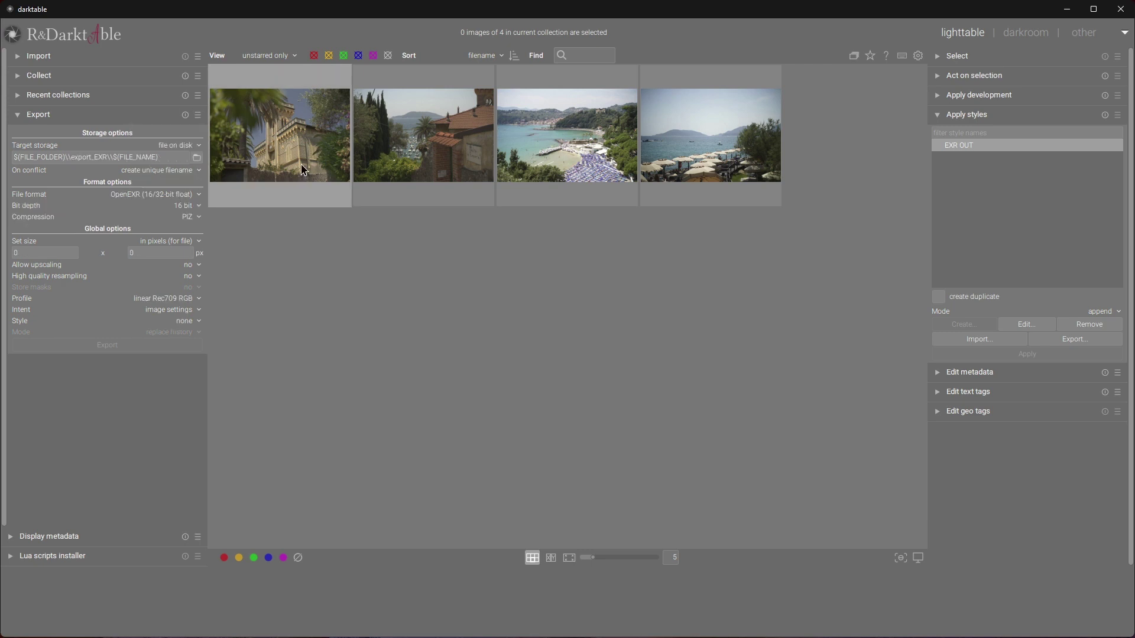
click(286, 145)
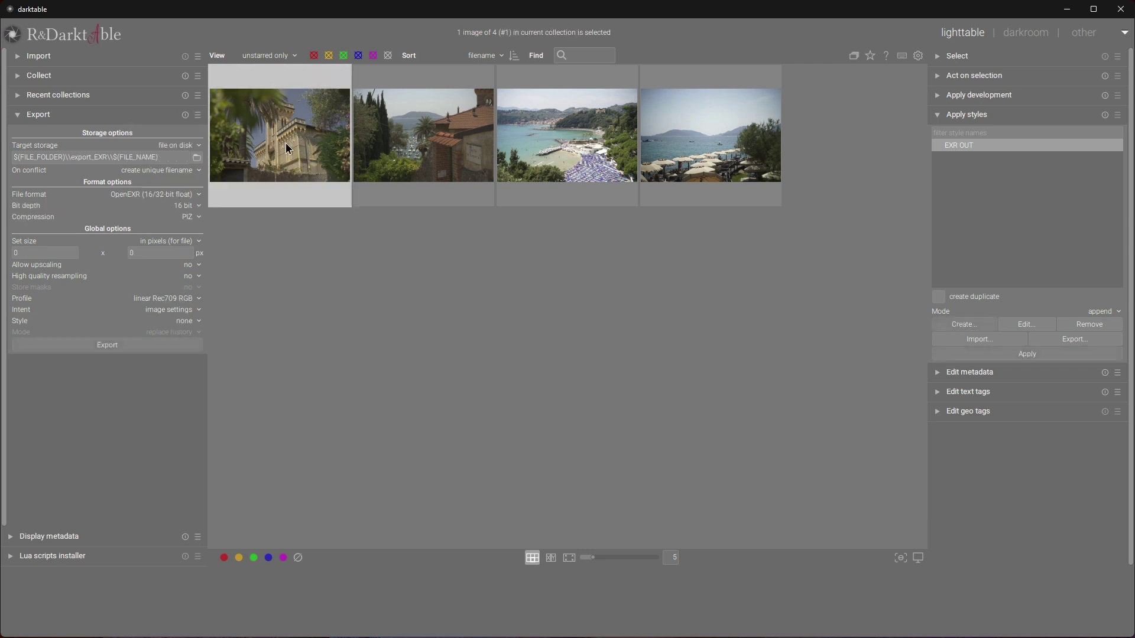
click(198, 115)
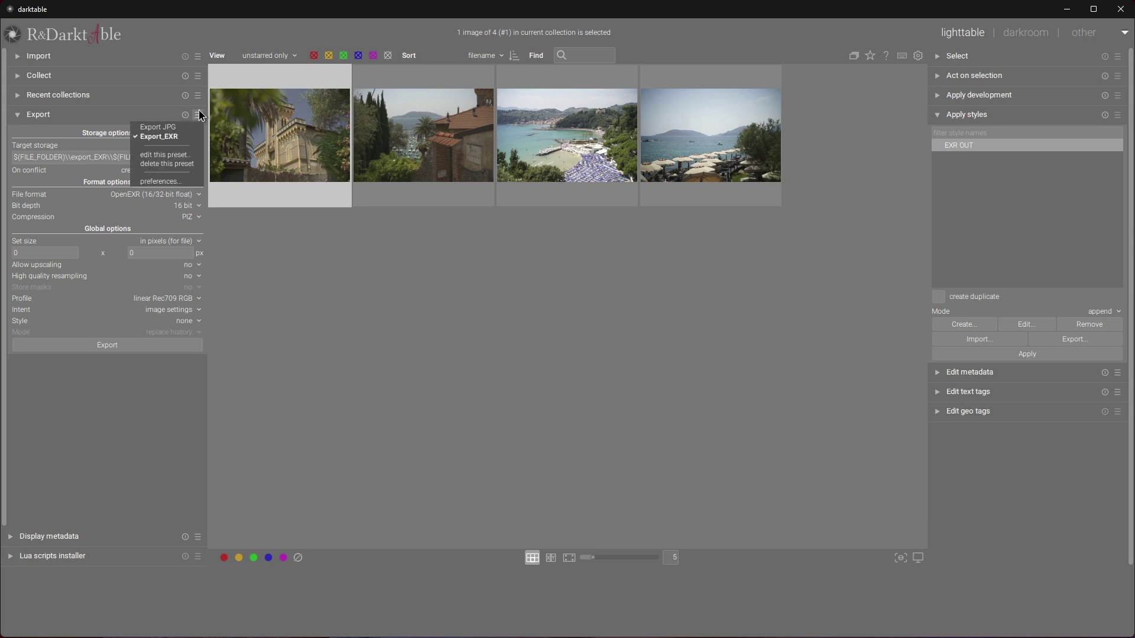
click(158, 127)
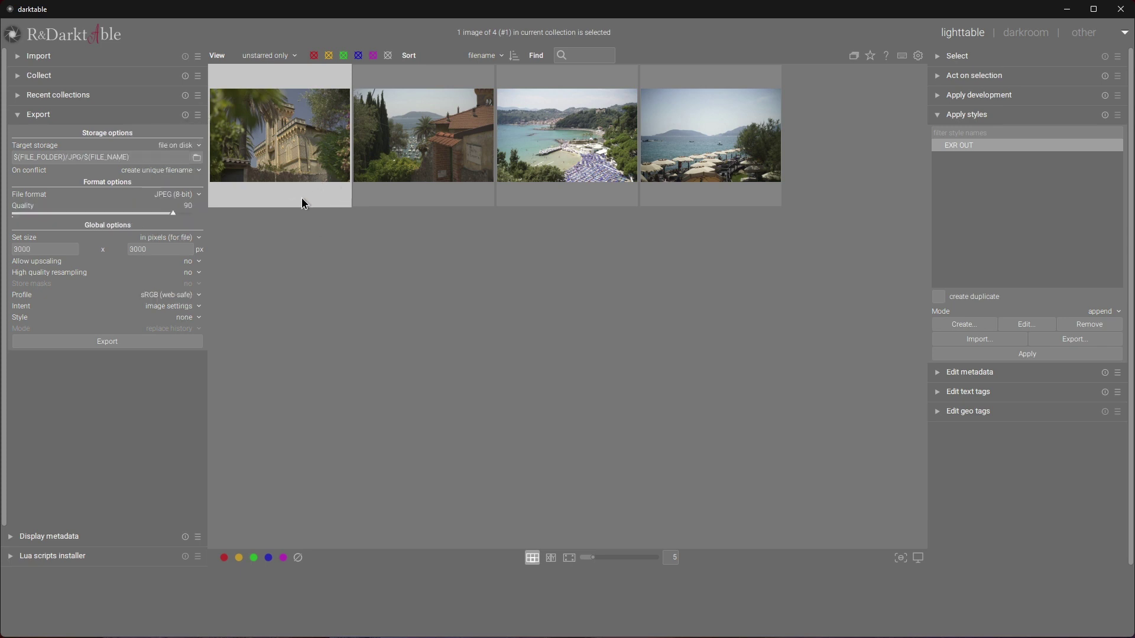
Select all four images in the collection and export them with the current JPEG settings.
shift+click(765, 163)
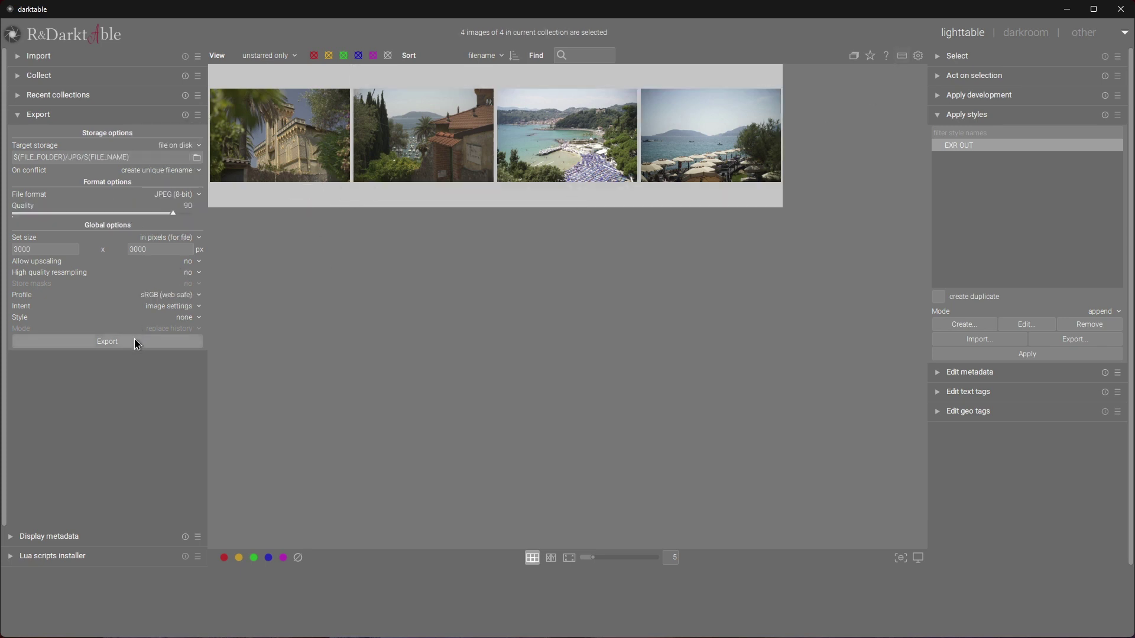
click(134, 341)
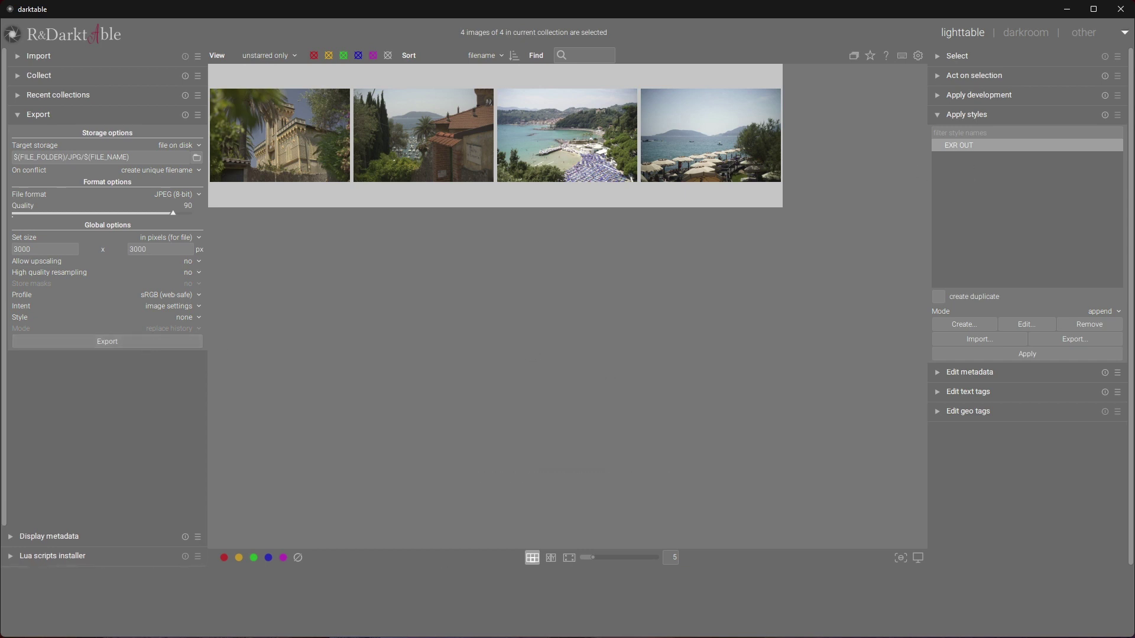
Switch to File Explorer and check the exported files in the JPG folder, viewing DSC00183.jpg in Photos and closing it.
key(alt+Tab)
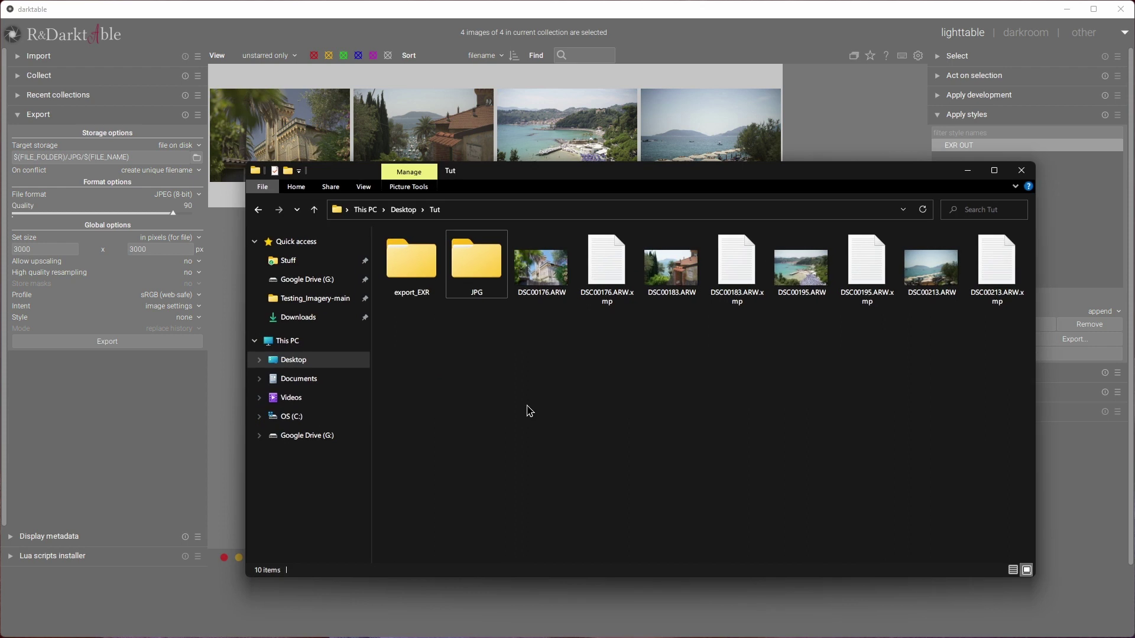
double_click(485, 267)
drag(676, 398, 463, 329)
double_click(471, 269)
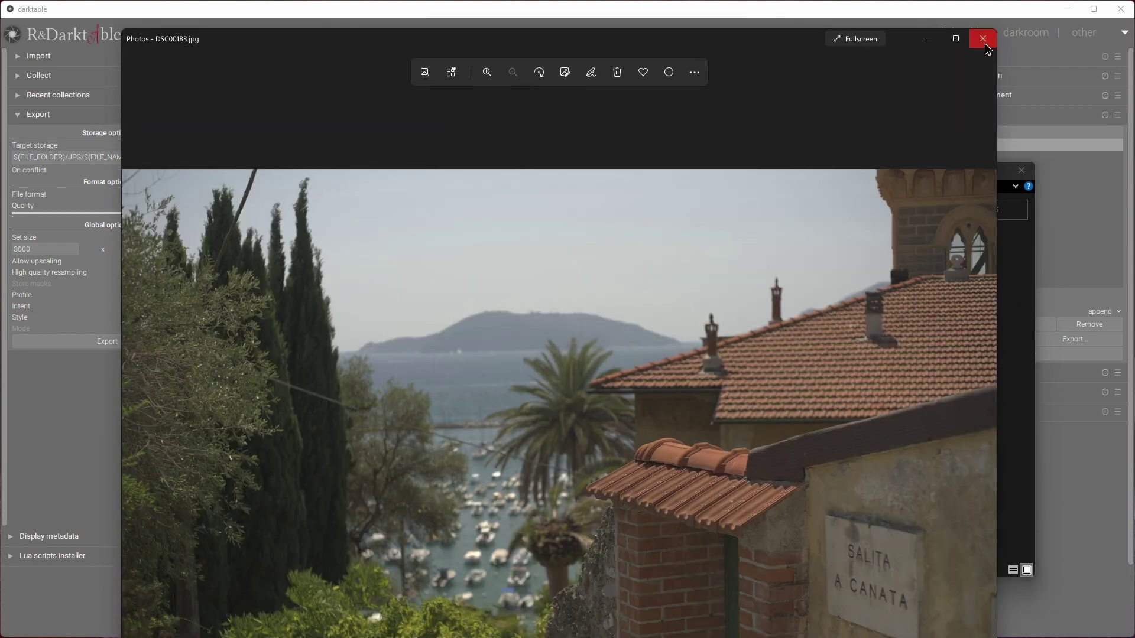
click(983, 39)
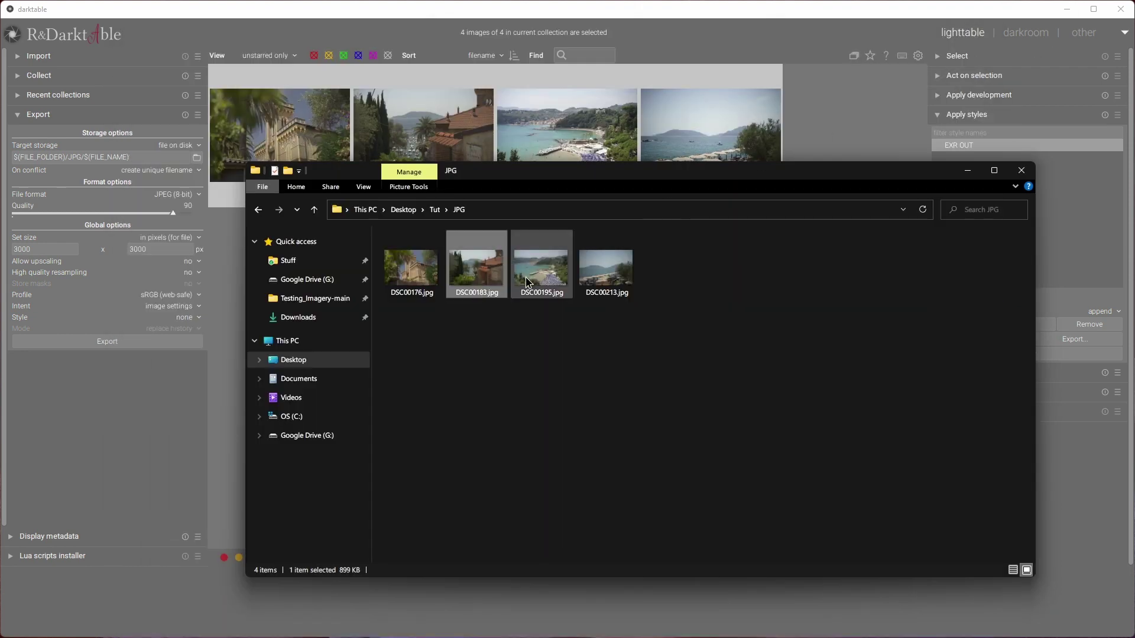
Return to the Tut folder and delete the JPG export folder.
click(314, 209)
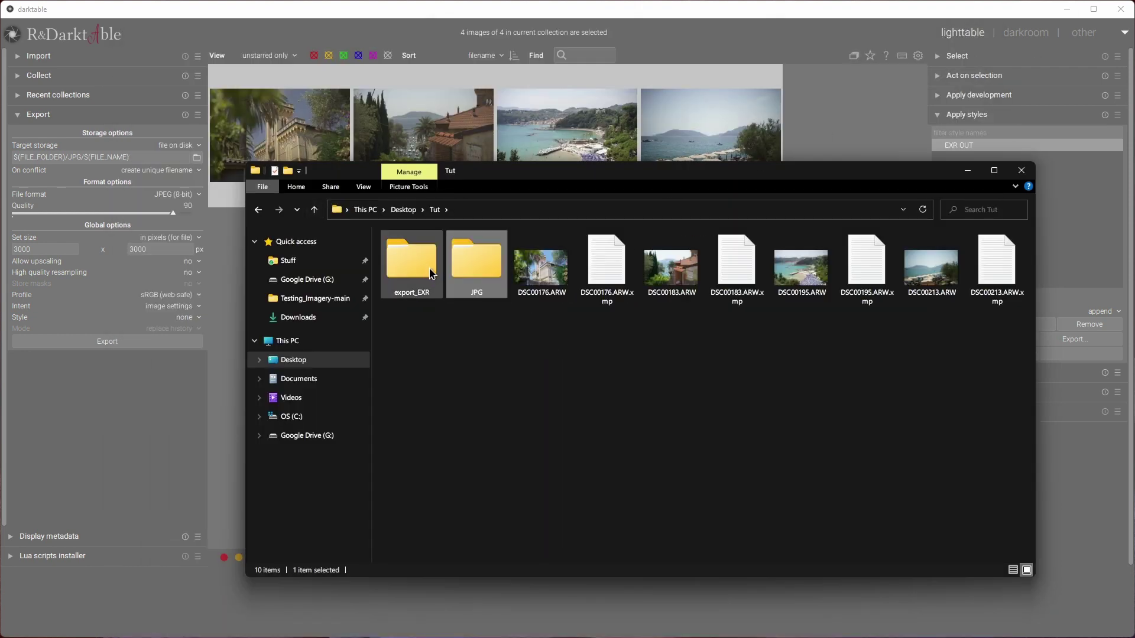
key(Delete)
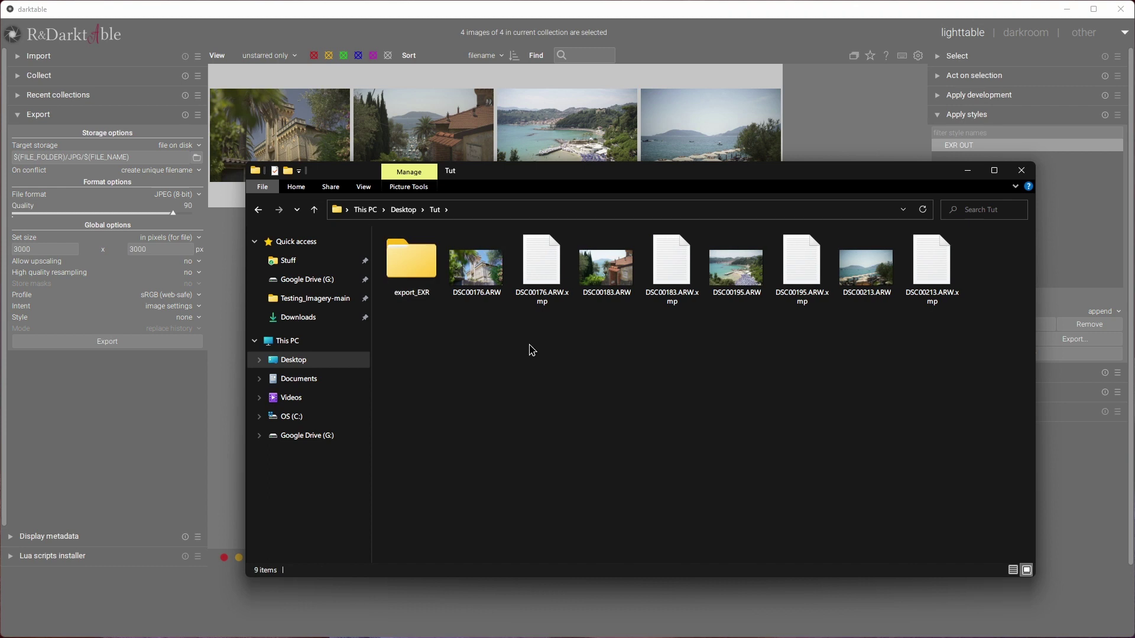